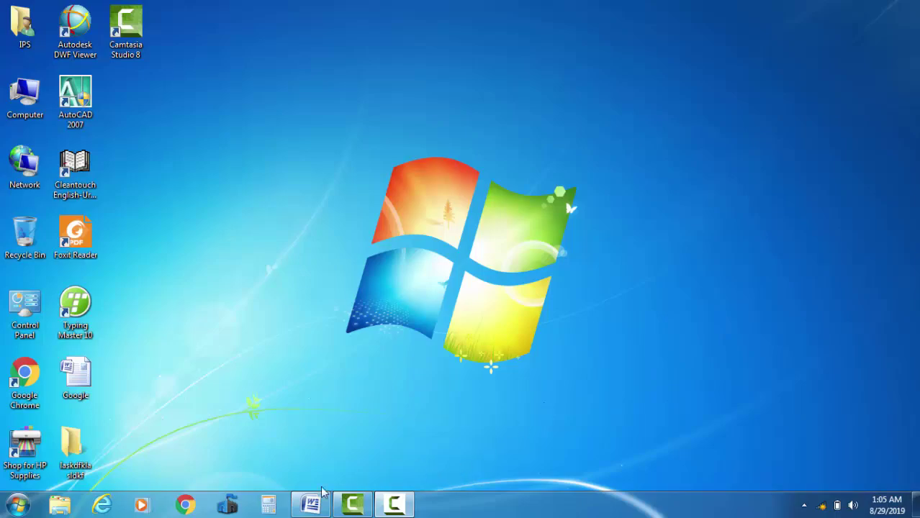
# Restore Word and generate three paragraphs of 185-word sample text with =rand()
pyautogui.click(313, 504)
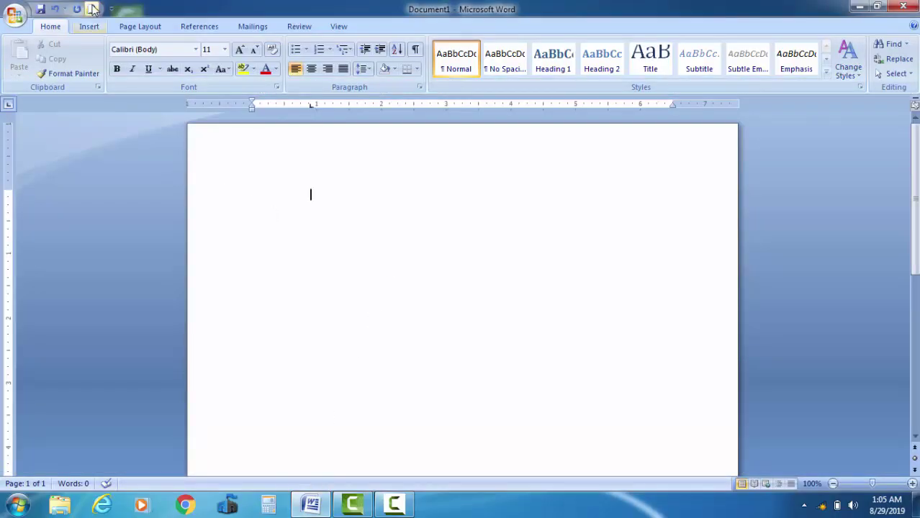
pyautogui.click(89, 27)
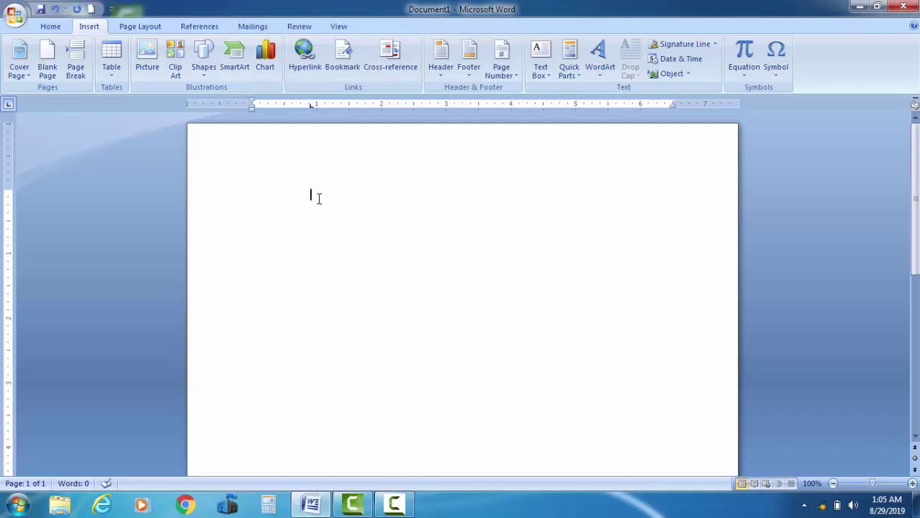
pyautogui.write('=rand')
pyautogui.write('()')
pyautogui.press('Return')
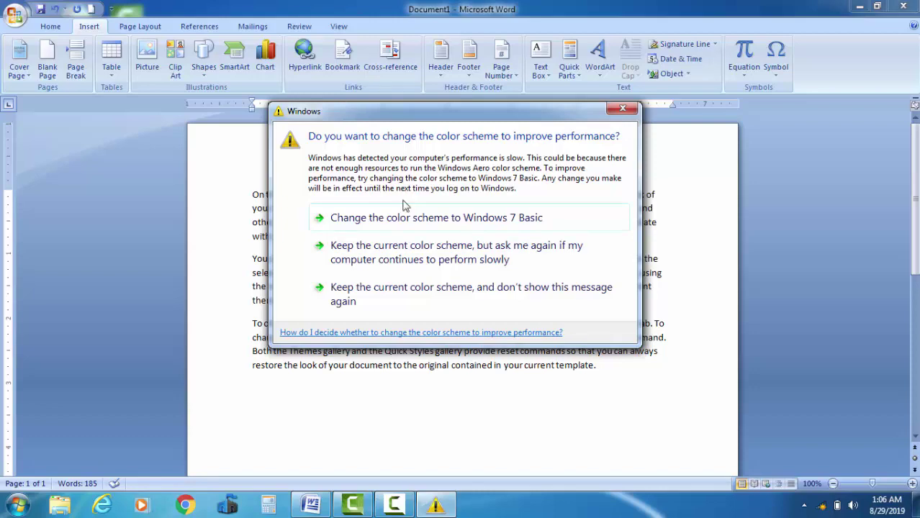
# Dismiss the color-scheme warning and insert the Penguins picture from Sample Pictures
pyautogui.click(622, 108)
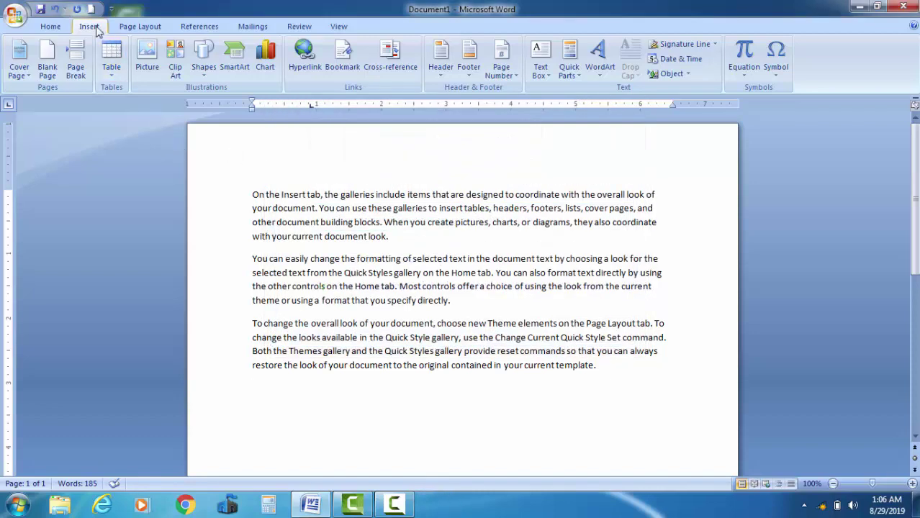
pyautogui.click(148, 68)
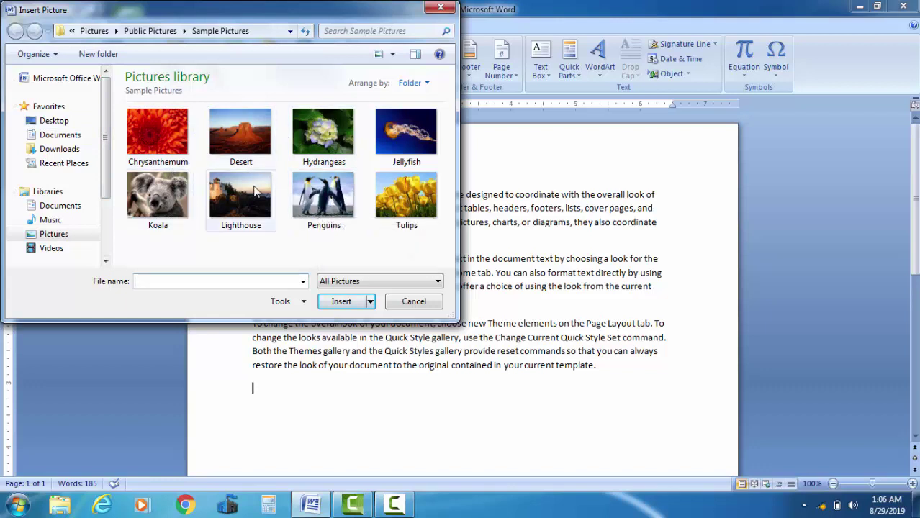
pyautogui.click(302, 195)
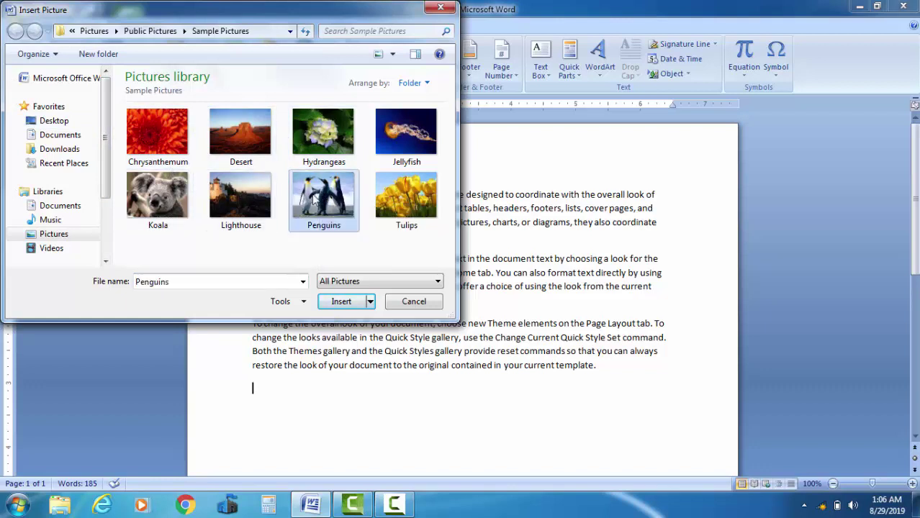
pyautogui.click(343, 302)
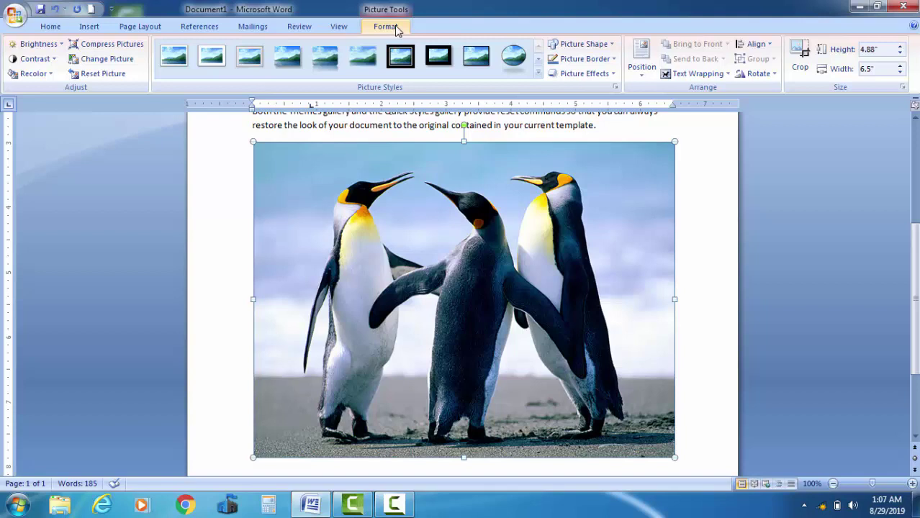
# Select the penguin photo and drag its corner handle to shrink it to 2.89" by 3.85"
pyautogui.click(703, 239)
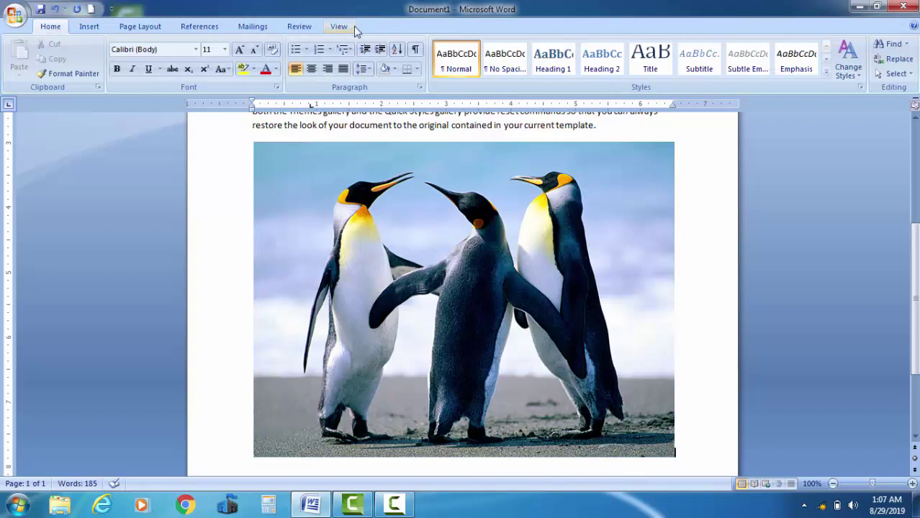
pyautogui.doubleClick(437, 237)
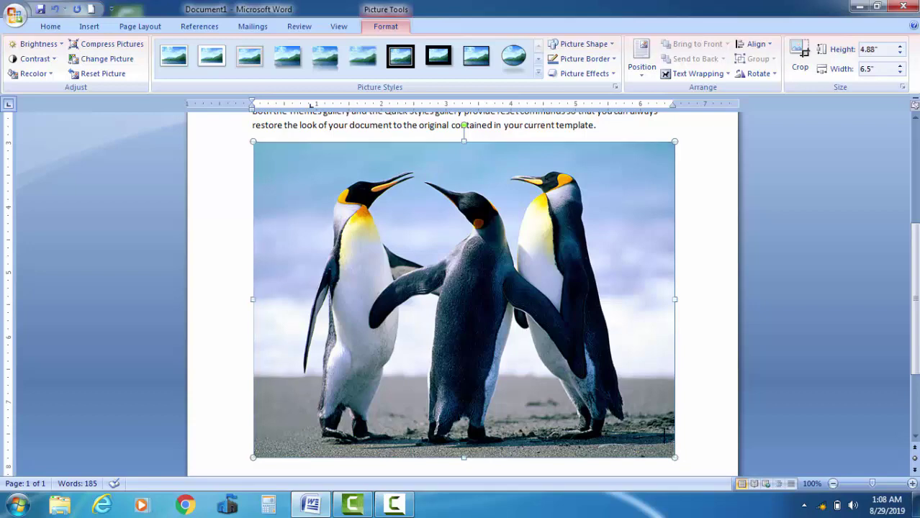
pyautogui.moveTo(675, 456); pyautogui.dragTo(502, 285)
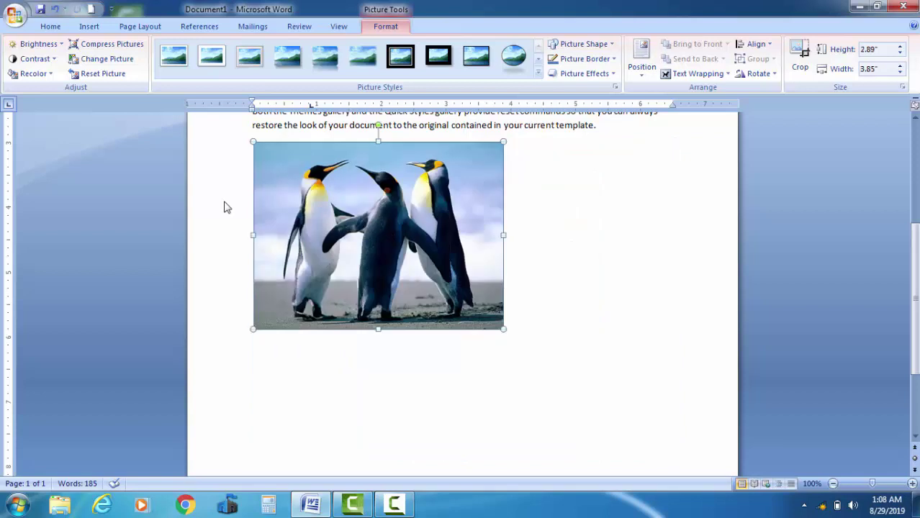
# Preview the Brightness and Contrast galleries without changing the penguin photo, then open Recolor
pyautogui.click(44, 46)
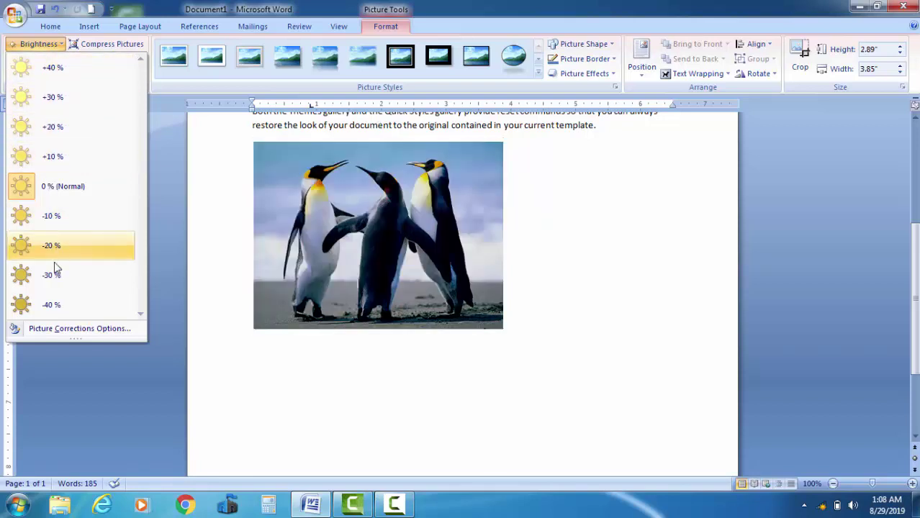
pyautogui.click(60, 44)
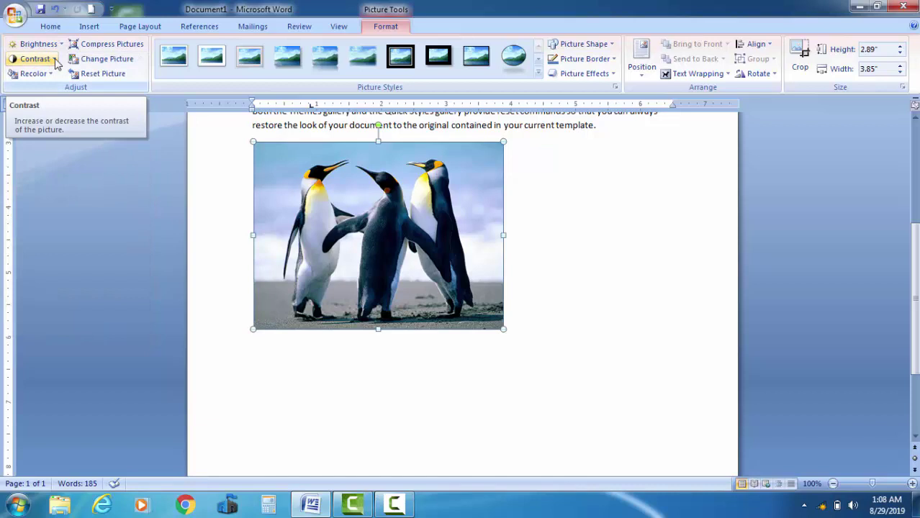
pyautogui.click(55, 60)
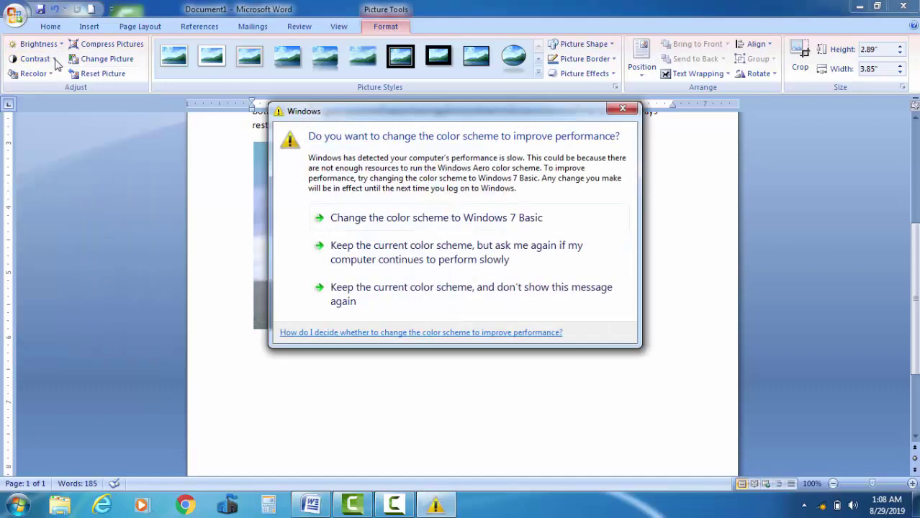
pyautogui.click(622, 109)
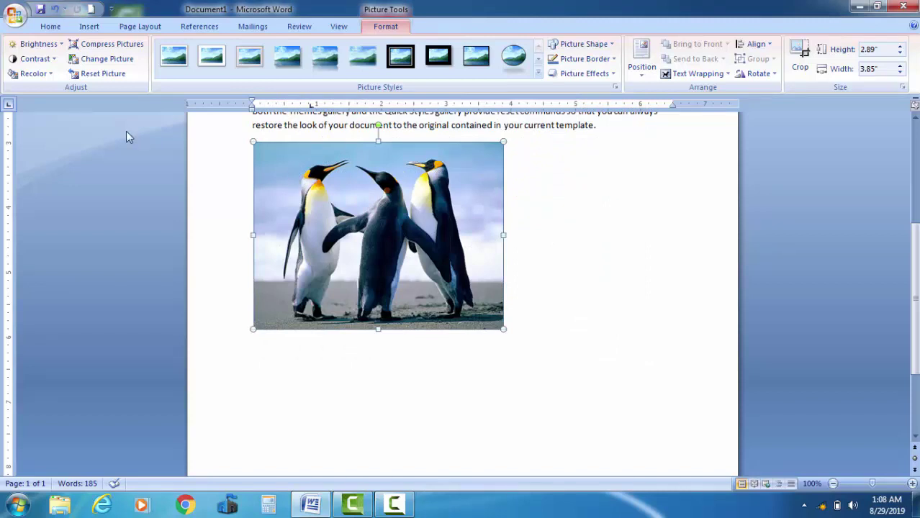
pyautogui.click(51, 59)
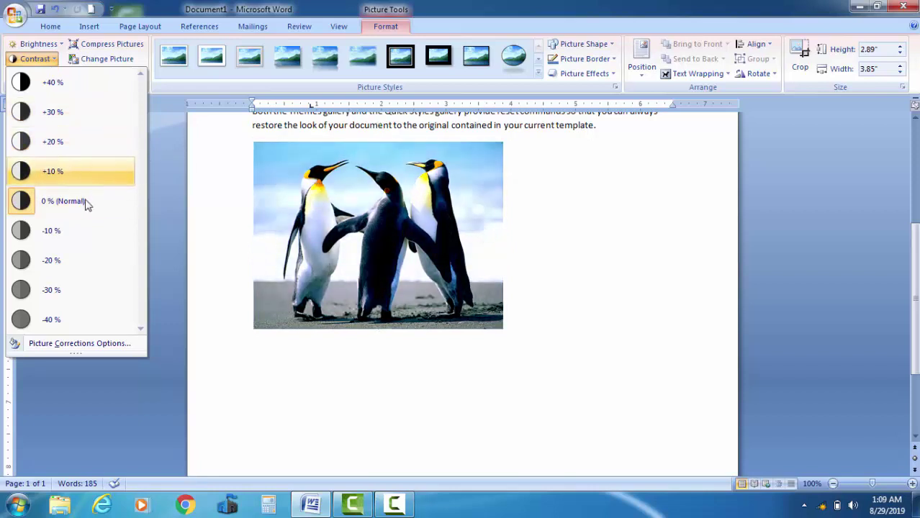
pyautogui.click(274, 221)
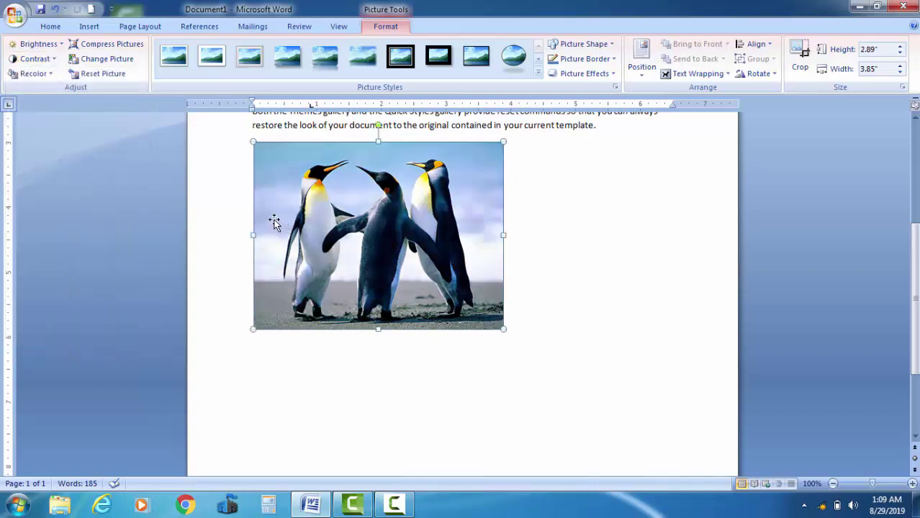
pyautogui.click(44, 75)
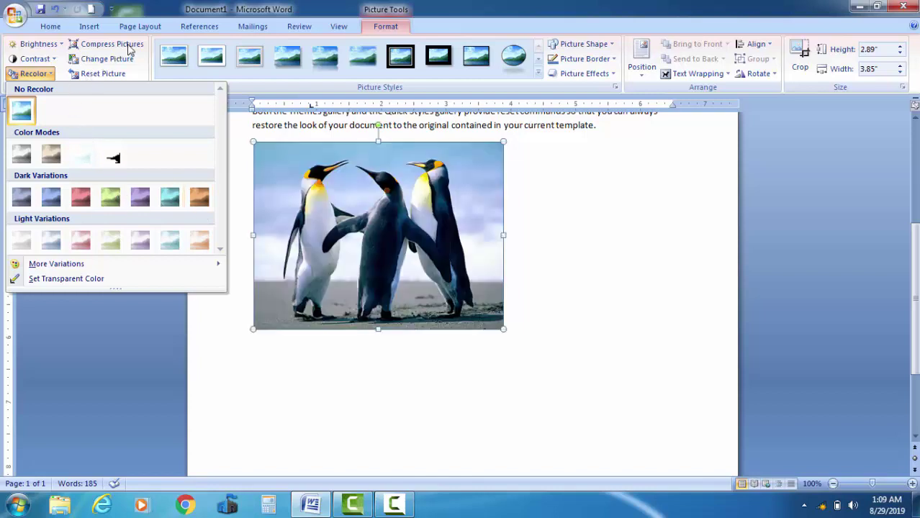
# Close the Recolor gallery without recoloring, keeping the penguin photo in full color
pyautogui.click(416, 228)
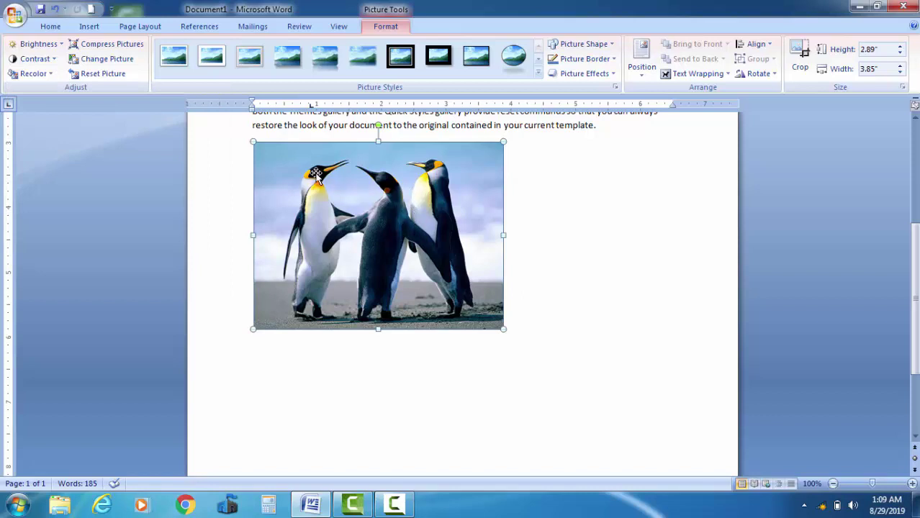
pyautogui.moveTo(339, 194); pyautogui.dragTo(341, 189)
# Cancel Compress Pictures, then apply the dark-bordered oval style with soft shadow to the penguins
pyautogui.click(128, 45)
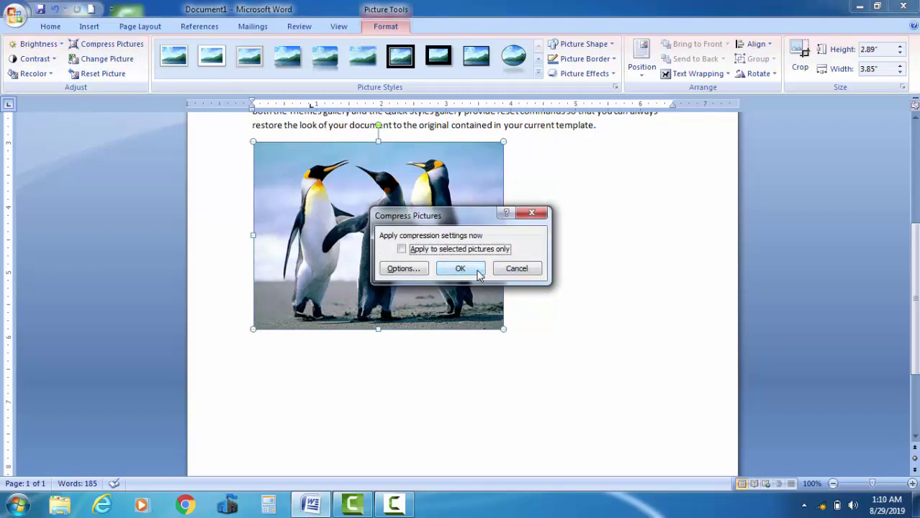
pyautogui.press('space')
pyautogui.click(530, 213)
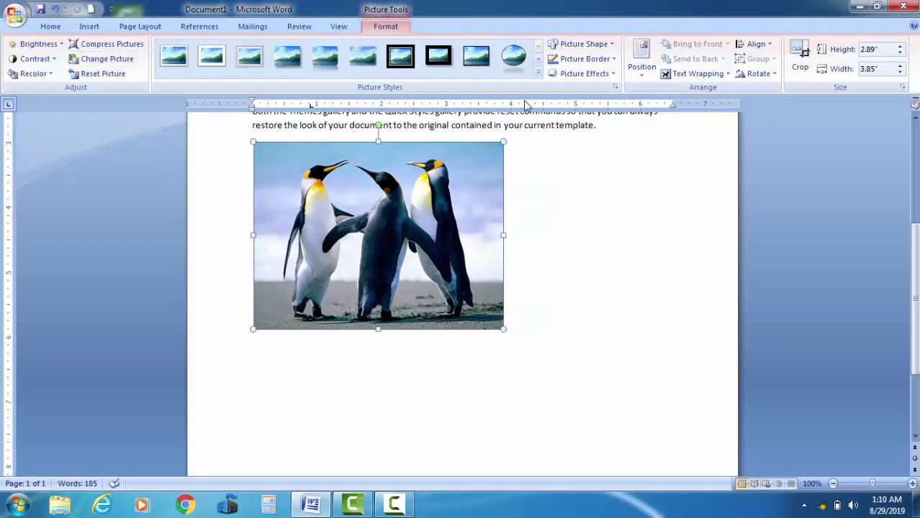
pyautogui.click(517, 56)
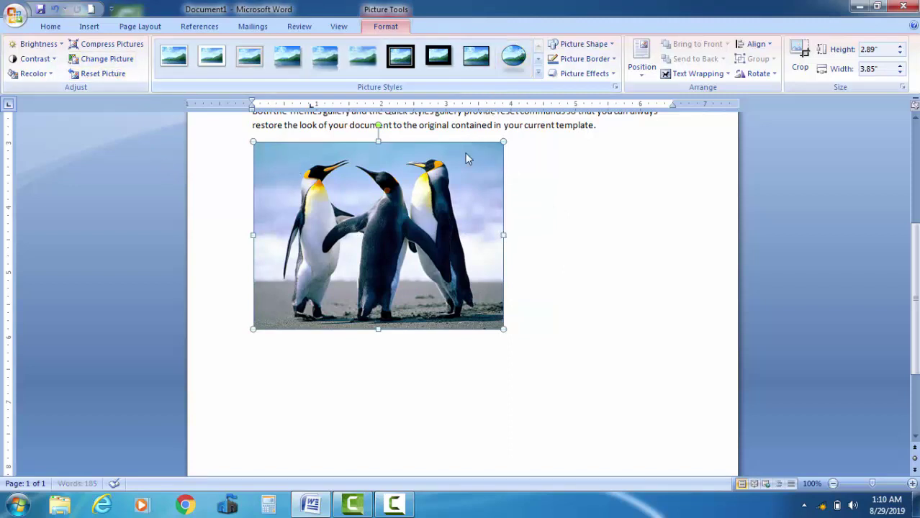
pyautogui.click(494, 288)
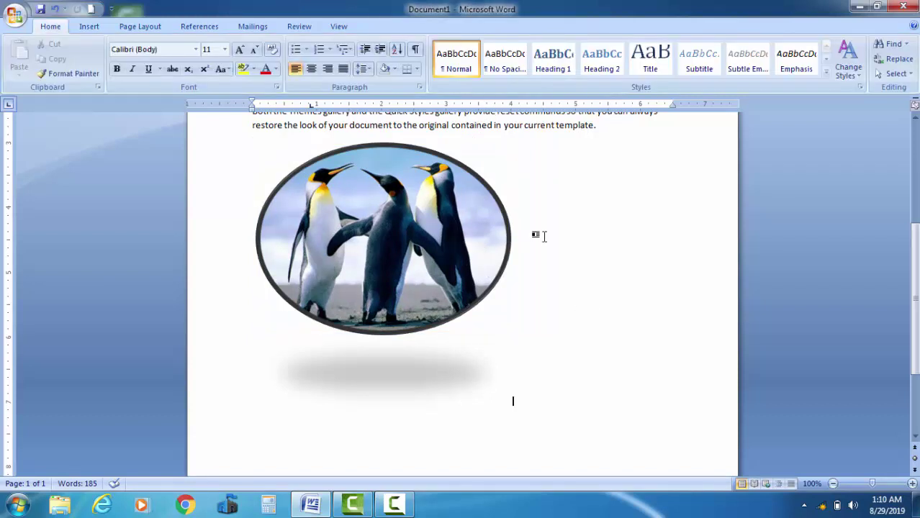
pyautogui.click(428, 227)
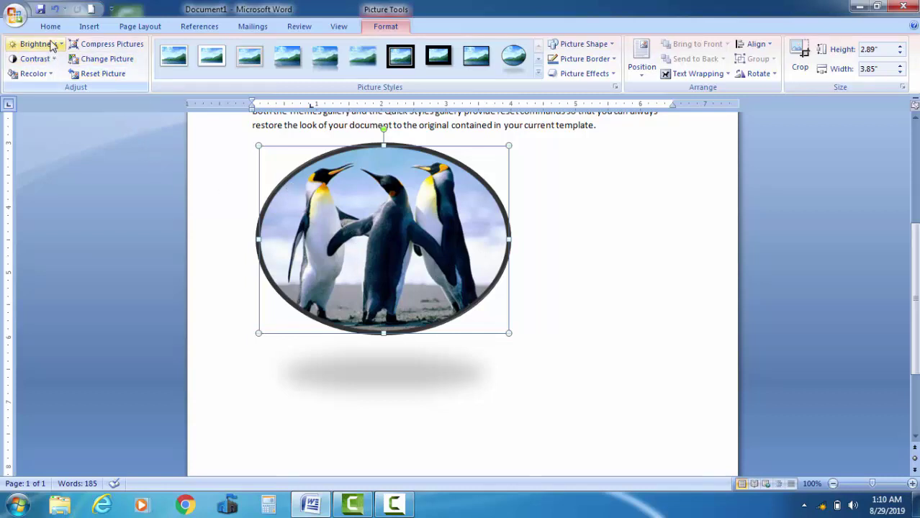
pyautogui.click(105, 60)
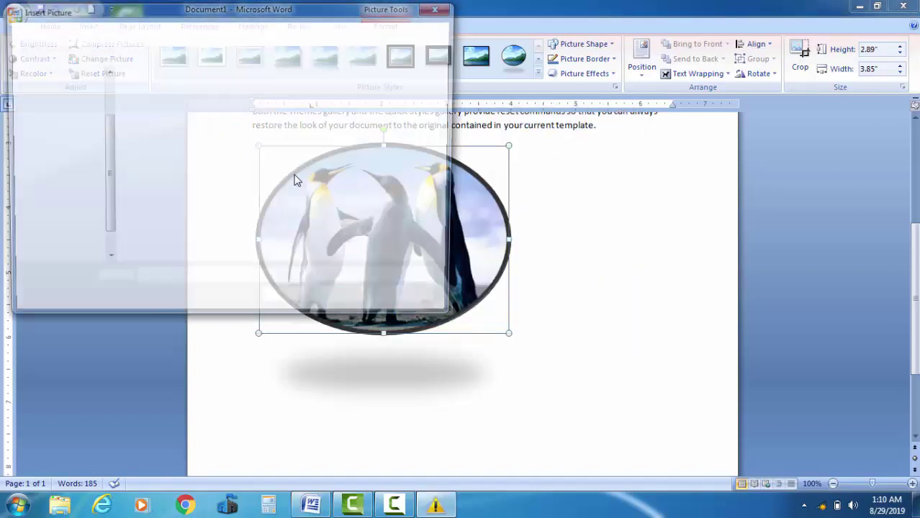
pyautogui.click(411, 213)
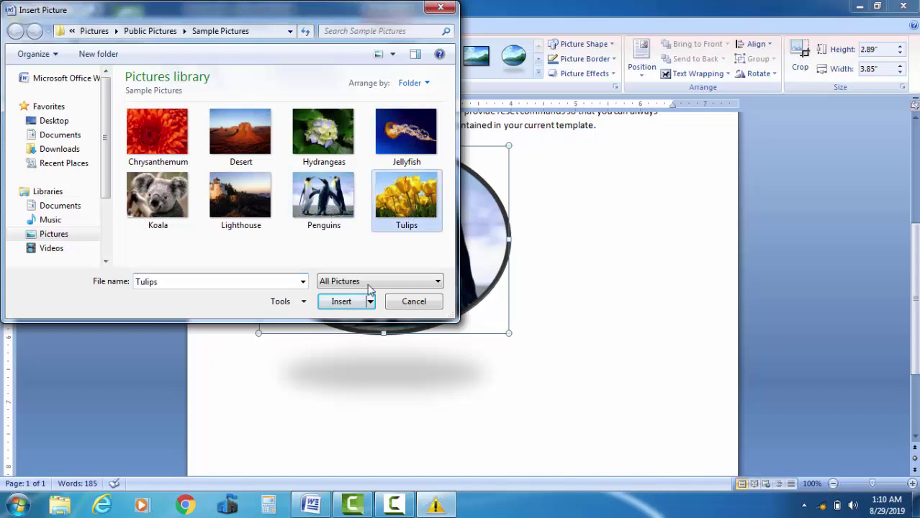
pyautogui.click(342, 303)
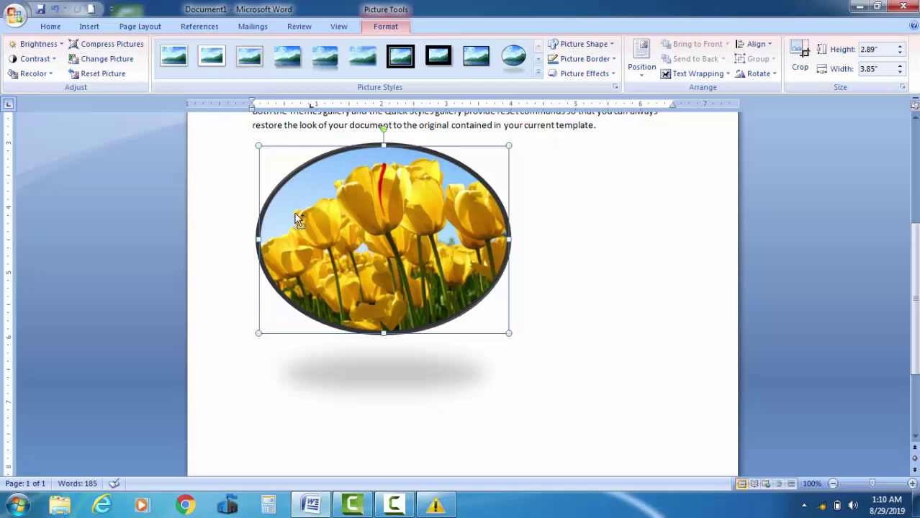
pyautogui.hotkey('ctrl', 'z')
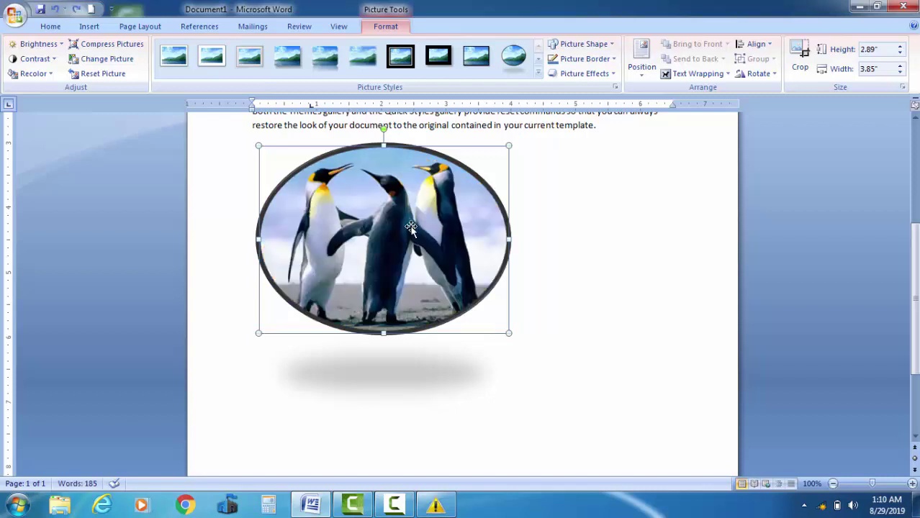
# Reset the penguin picture, scroll to view it, then undo to restore the oval-framed style
pyautogui.click(115, 72)
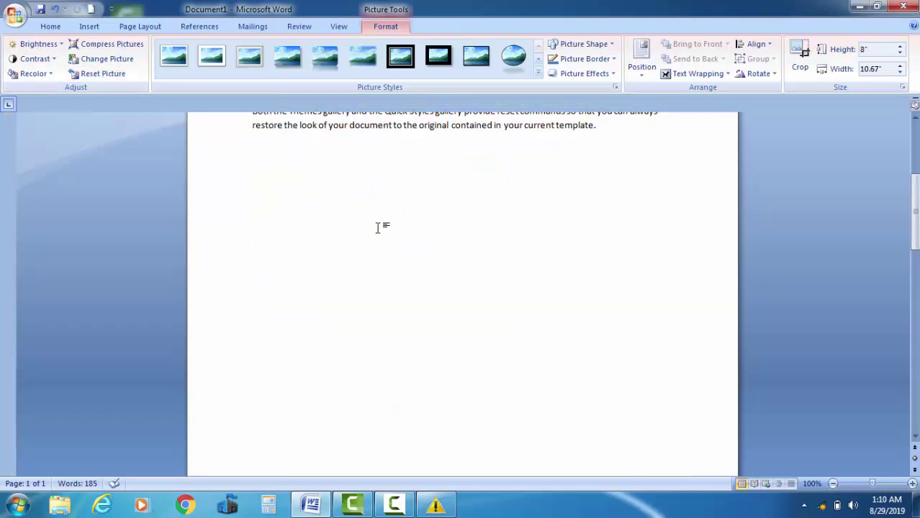
pyautogui.scroll(-3, 403, 226)
pyautogui.scroll(-3, 399, 233)
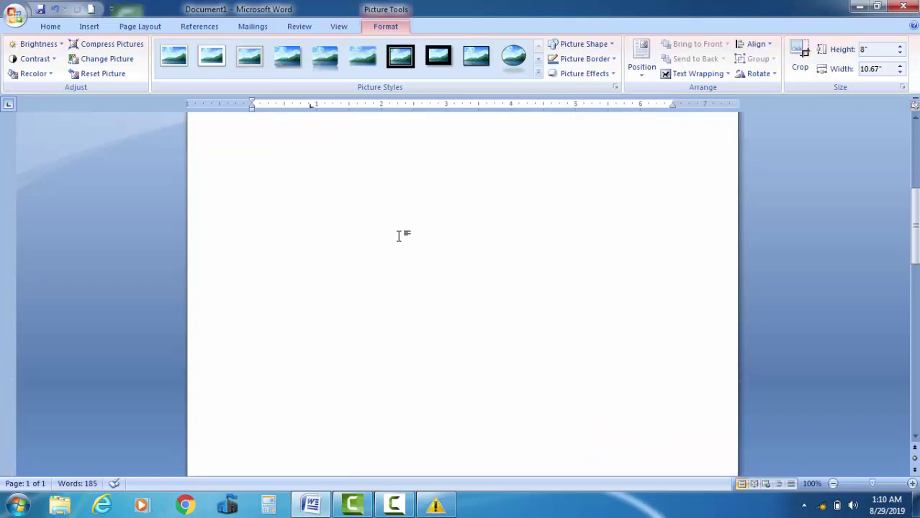
pyautogui.scroll(-4, 398, 237)
pyautogui.scroll(-3, 398, 241)
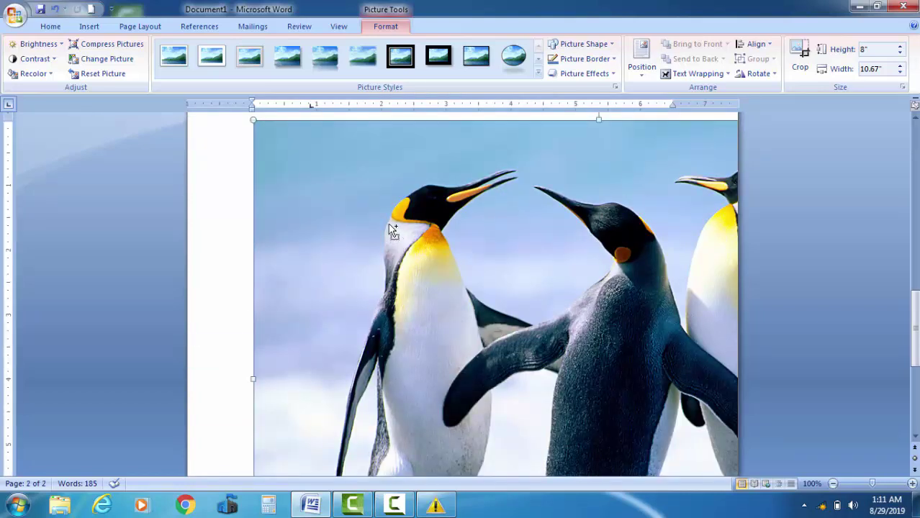
pyautogui.hotkey('ctrl', 'z')
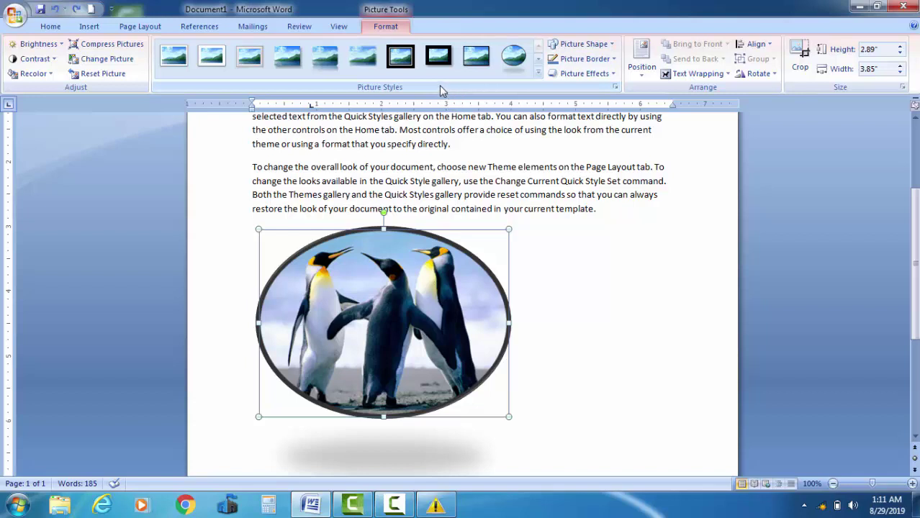
# Try Simple Frame White and reflected rounded-rectangle styles, settling on a beveled silver-gray oval frame
pyautogui.click(538, 72)
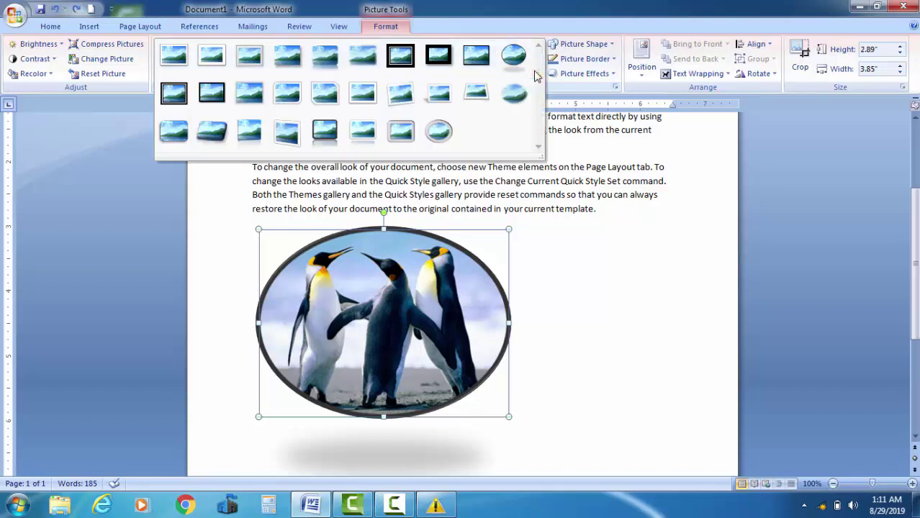
pyautogui.click(174, 55)
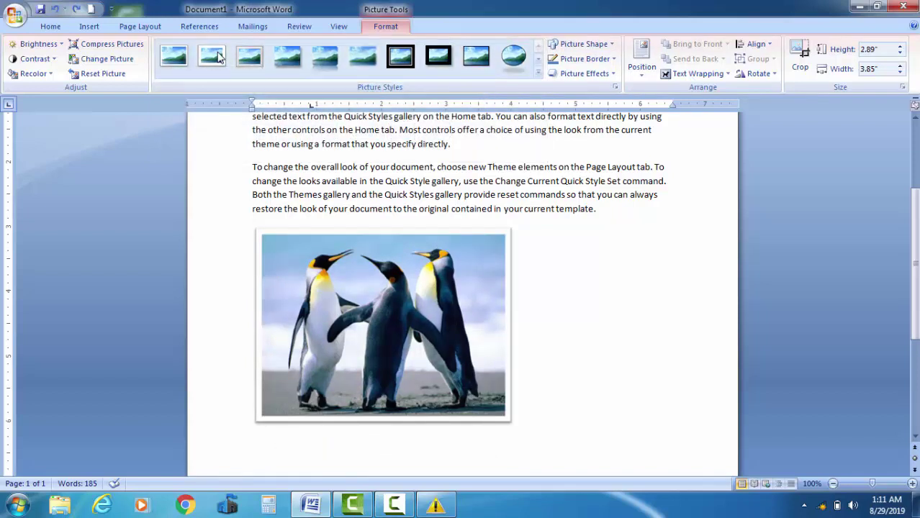
pyautogui.click(304, 61)
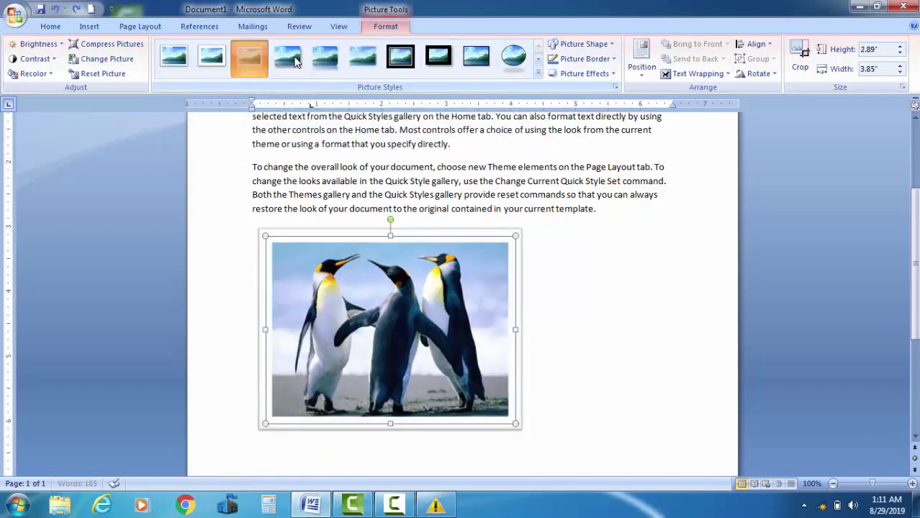
pyautogui.click(322, 60)
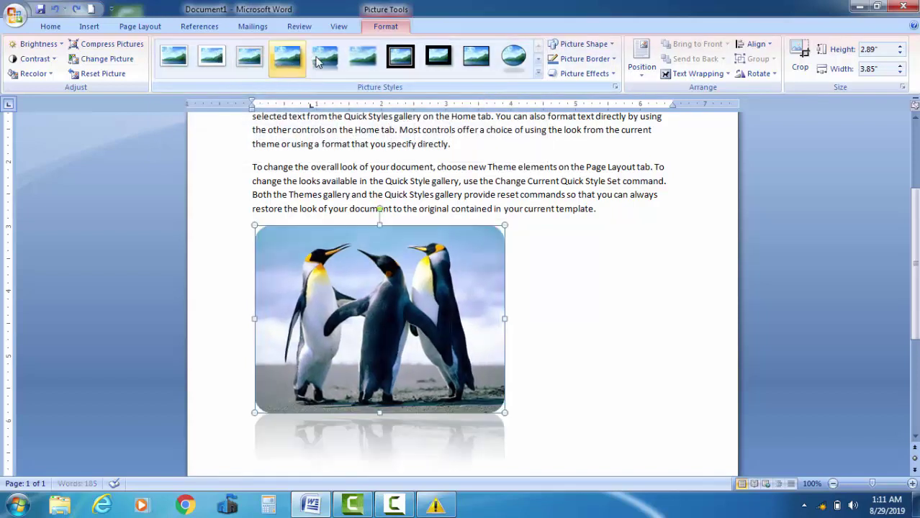
pyautogui.click(538, 74)
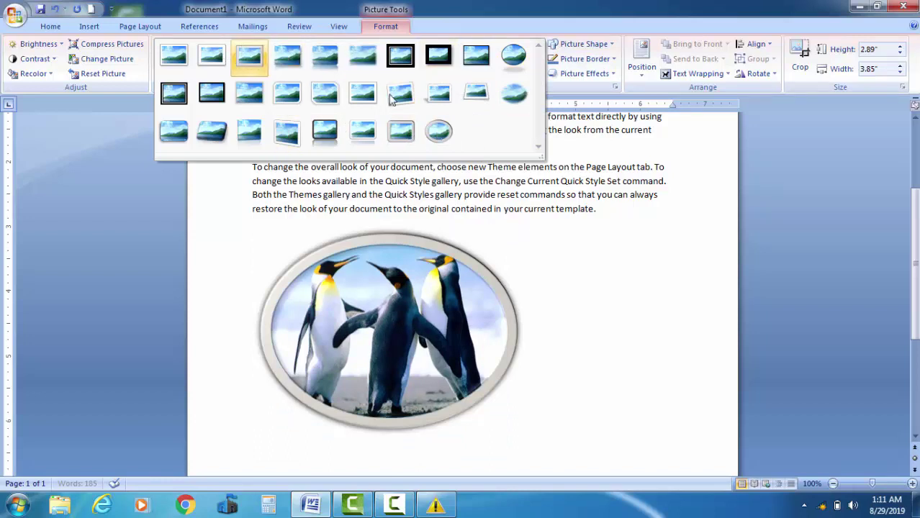
pyautogui.press('Escape')
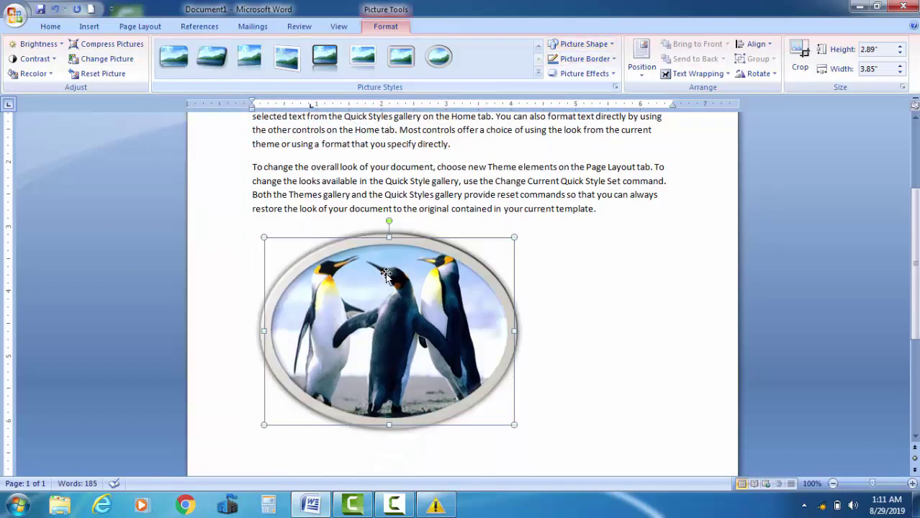
# Apply basic Picture Shape outlines including Can, ending with the plain 8" by 10.67" photo
pyautogui.click(596, 44)
pyautogui.click(579, 115)
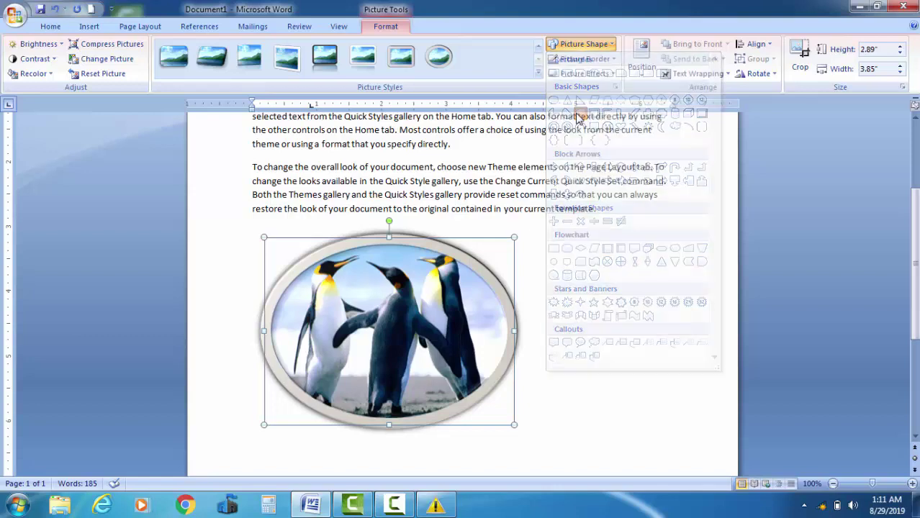
pyautogui.click(580, 44)
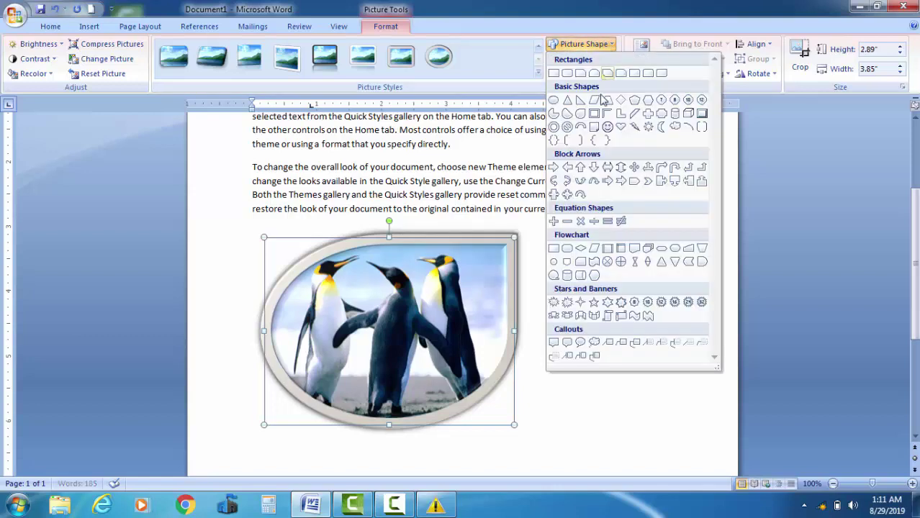
pyautogui.click(674, 115)
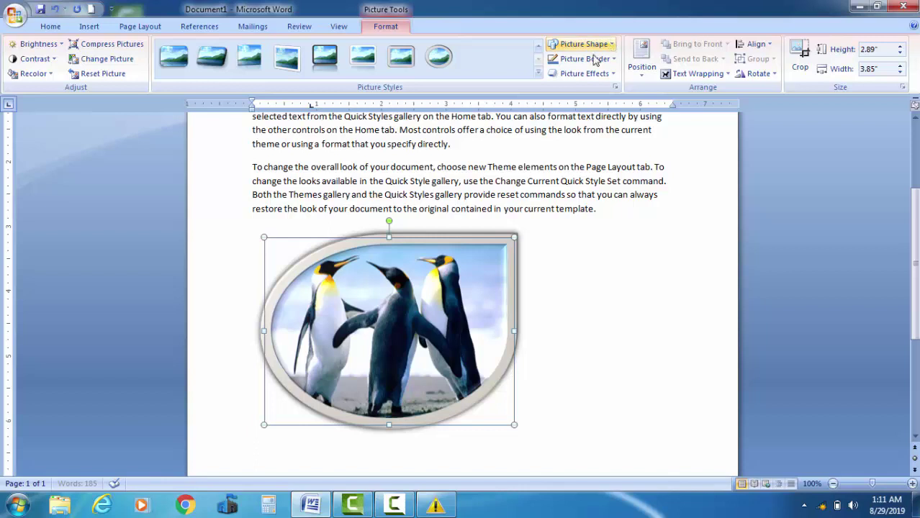
pyautogui.click(584, 45)
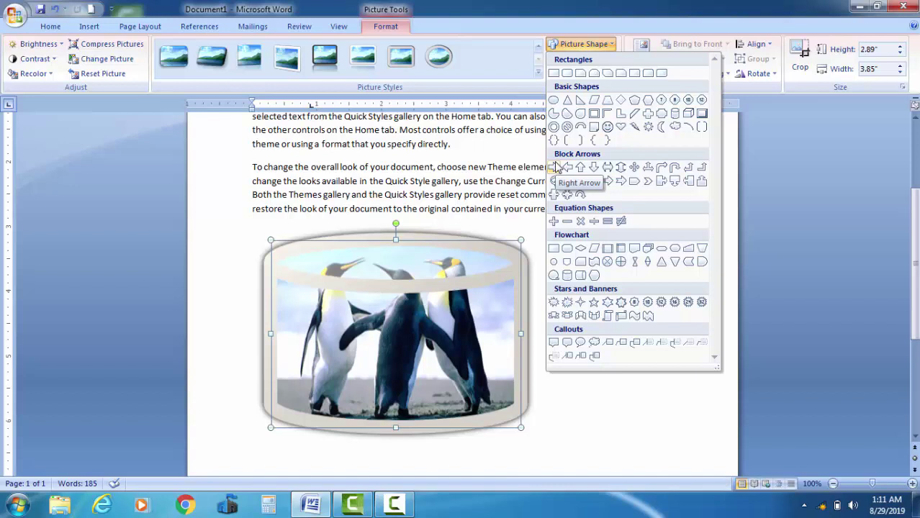
pyautogui.click(611, 46)
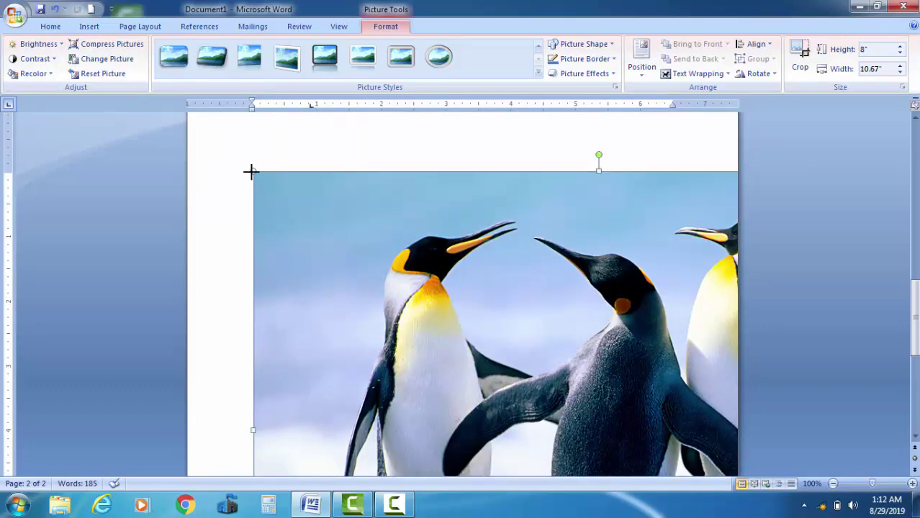
# Drag a corner handle inward to scale the plain penguin photo to 4.25" by 5.67"
pyautogui.moveTo(251, 171)
pyautogui.mouseDown()
pyautogui.moveTo(715, 409)
pyautogui.moveTo(636, 391)
pyautogui.mouseUp()
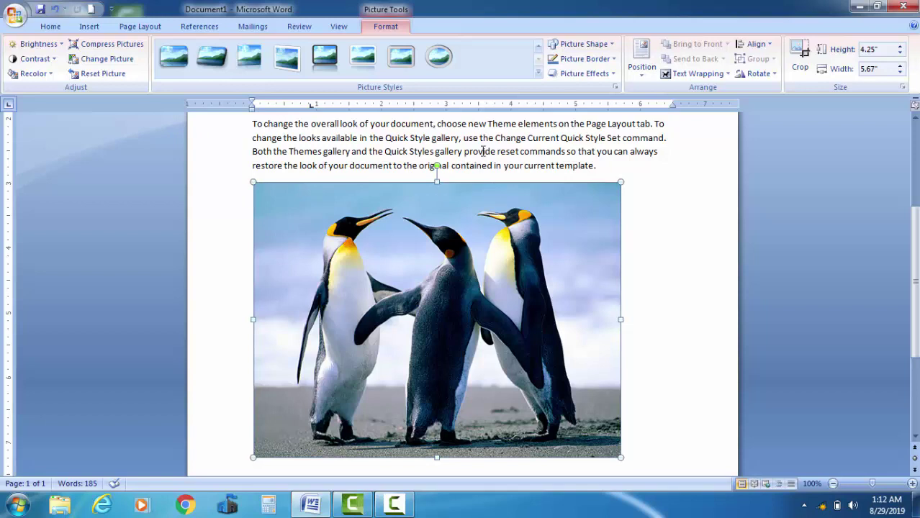
# Give the penguin picture a red border, picking the red shade from More Outline Colors
pyautogui.click(594, 60)
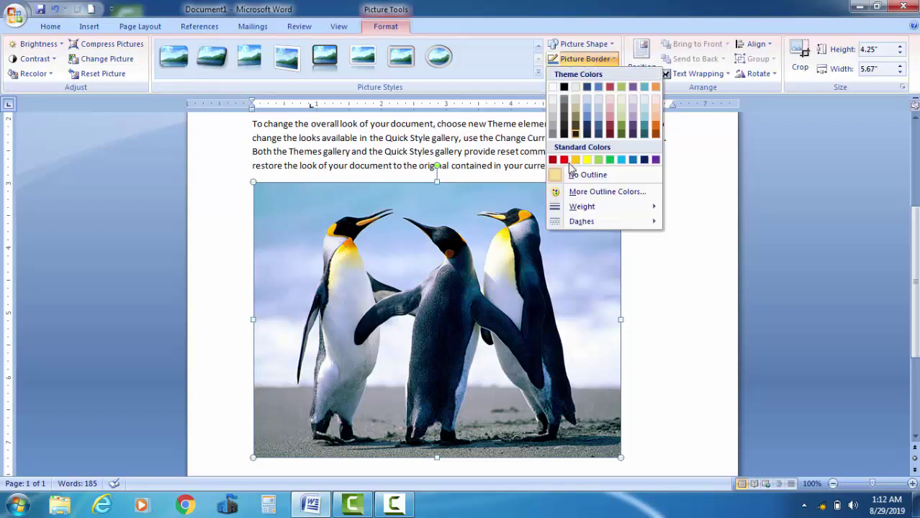
pyautogui.click(564, 159)
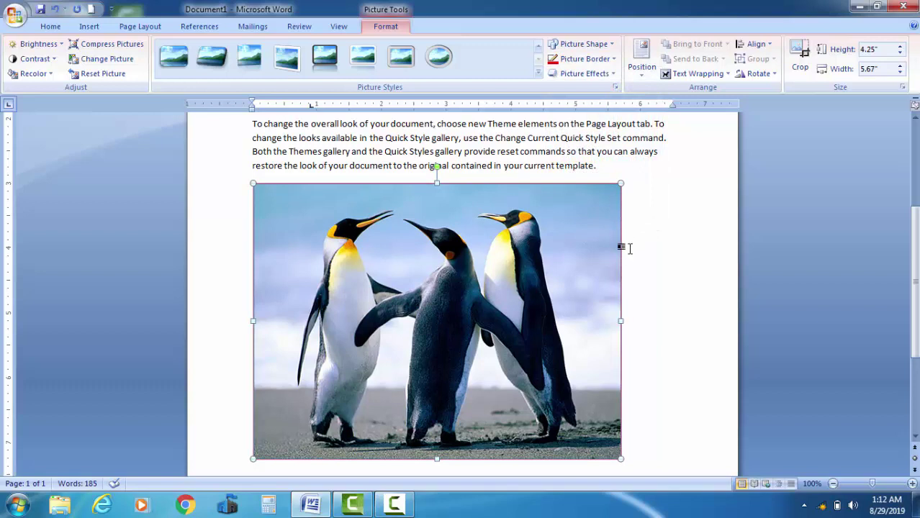
pyautogui.click(609, 60)
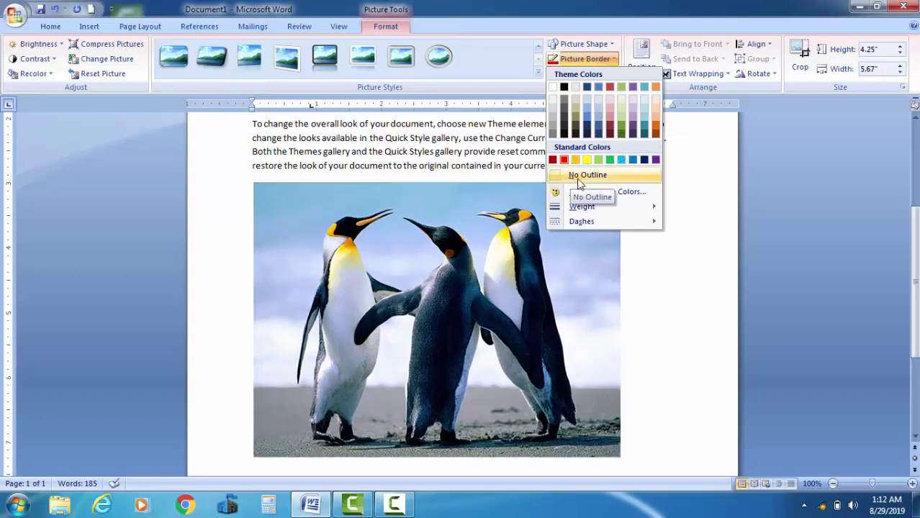
pyautogui.click(610, 192)
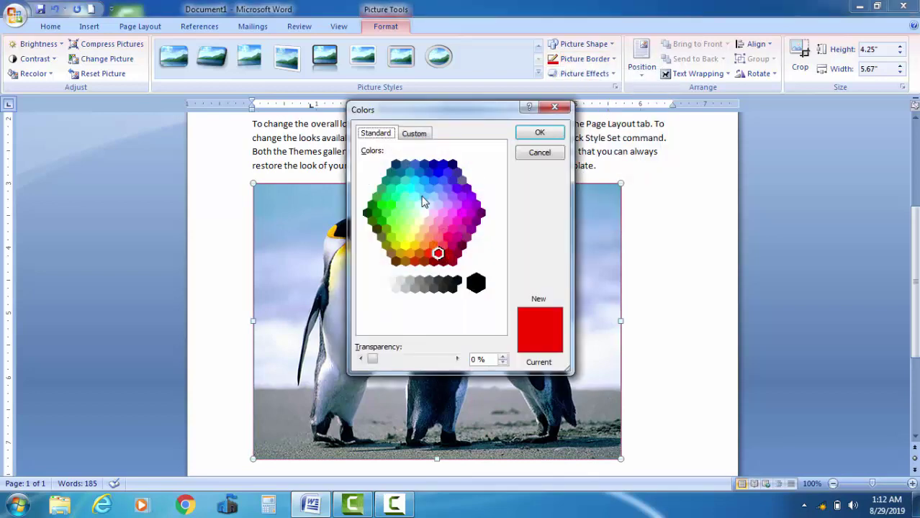
pyautogui.click(434, 224)
pyautogui.click(554, 107)
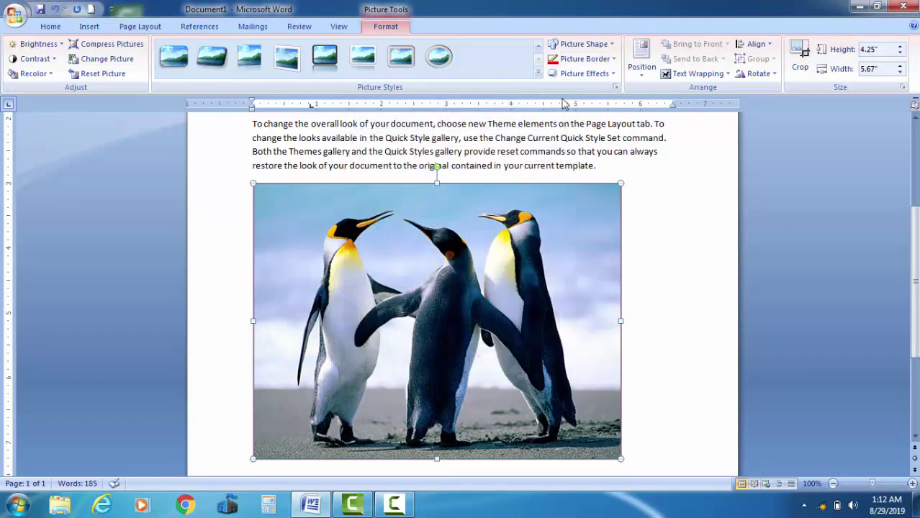
# Thicken the red border to 6 pt, keeping it a solid line
pyautogui.click(584, 59)
pyautogui.moveTo(641, 211)
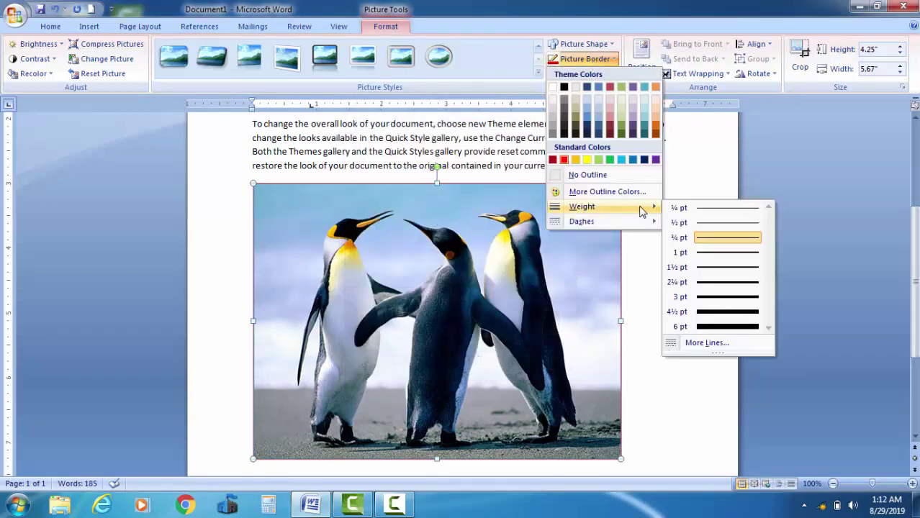
pyautogui.click(717, 328)
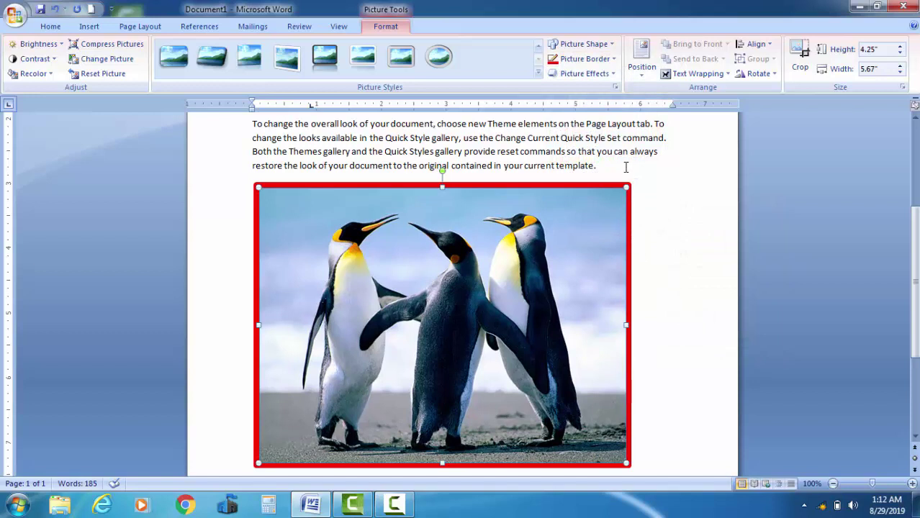
pyautogui.click(584, 58)
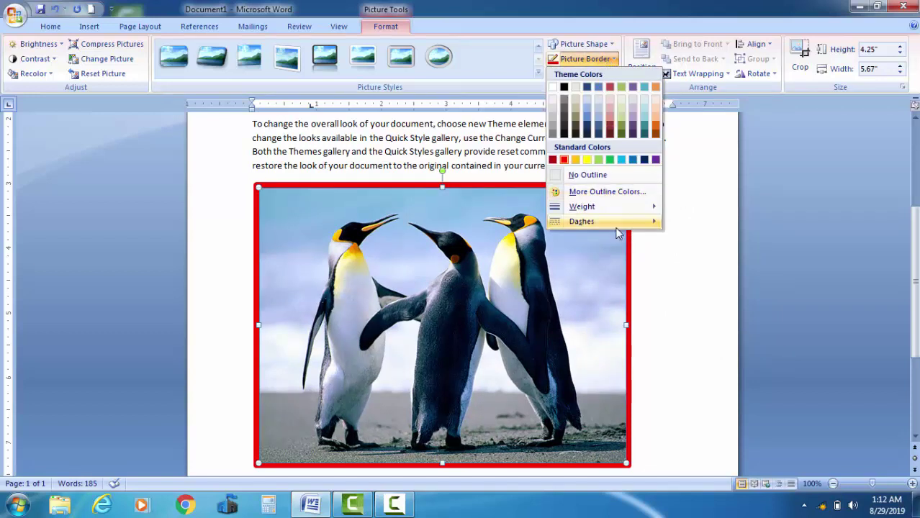
pyautogui.moveTo(616, 227)
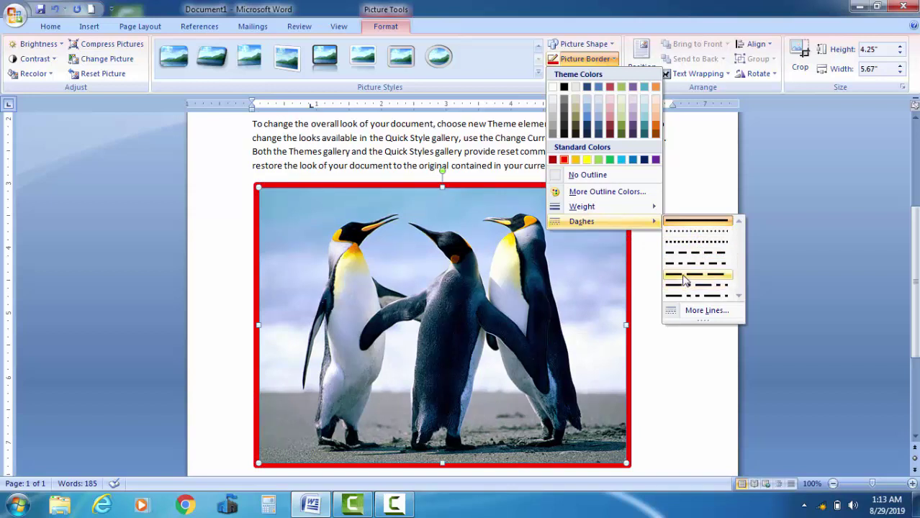
pyautogui.click(484, 223)
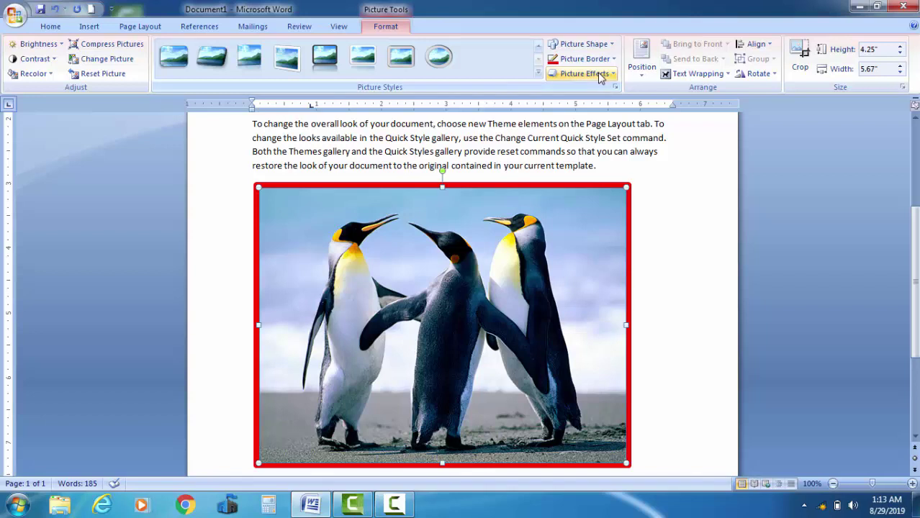
pyautogui.click(600, 76)
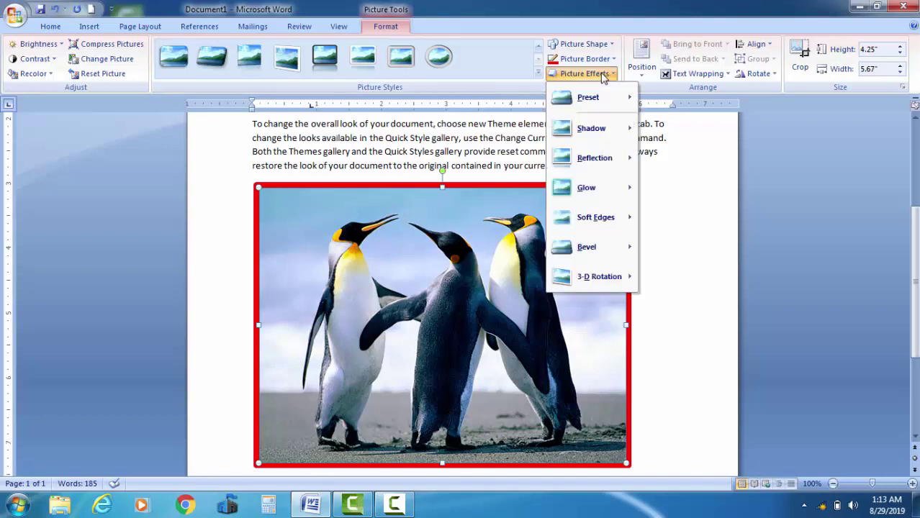
pyautogui.moveTo(611, 98)
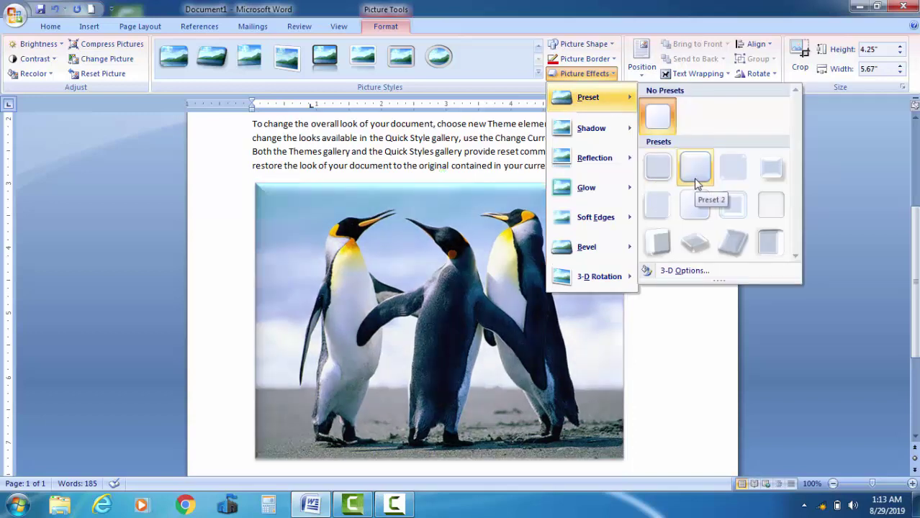
pyautogui.moveTo(598, 128)
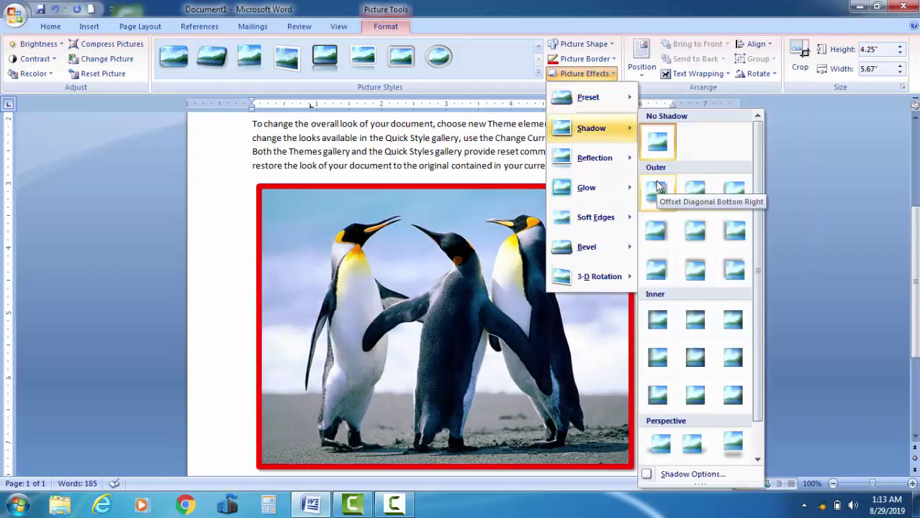
pyautogui.moveTo(619, 157)
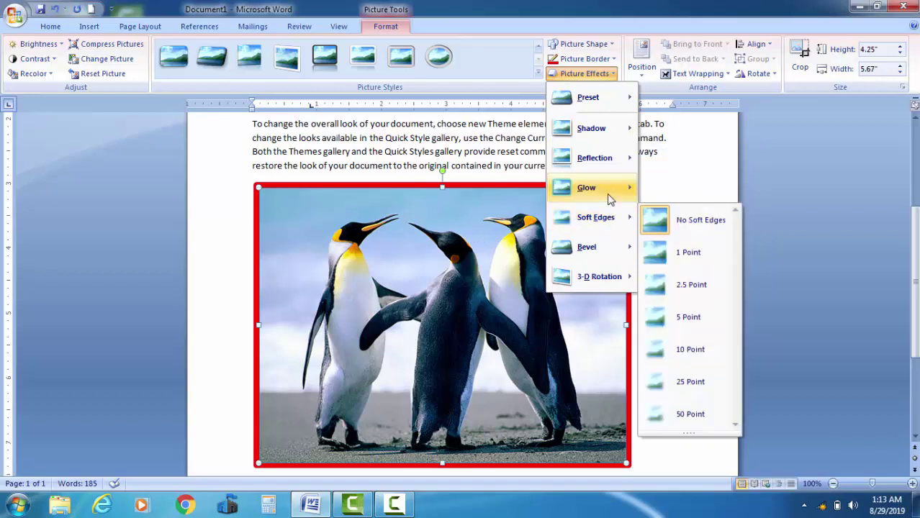
pyautogui.moveTo(609, 200)
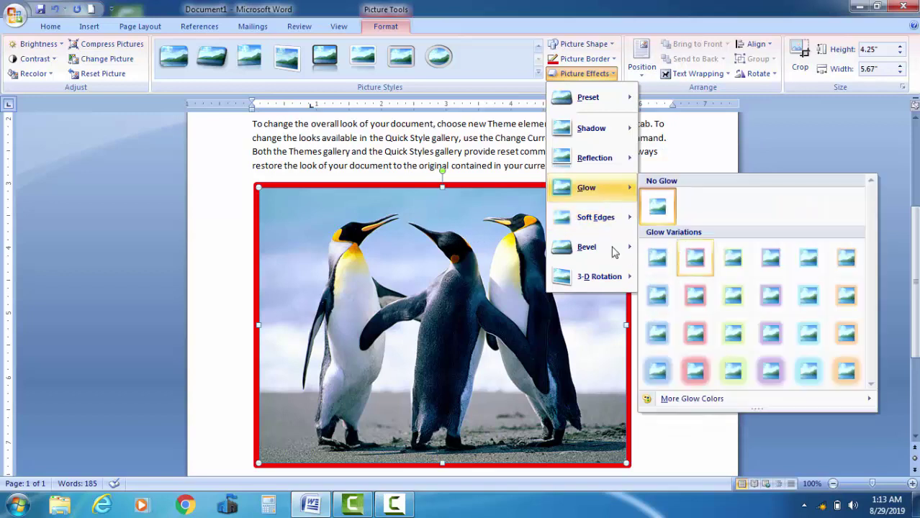
pyautogui.moveTo(602, 270)
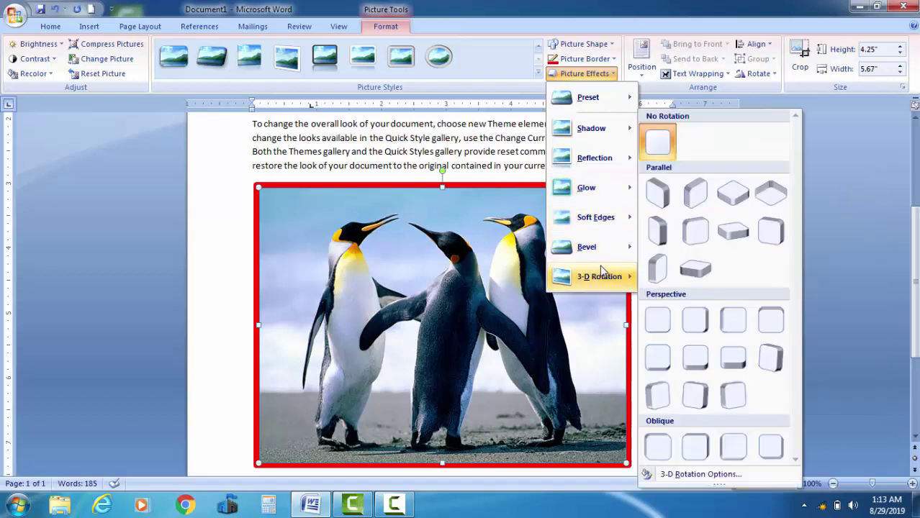
pyautogui.click(472, 240)
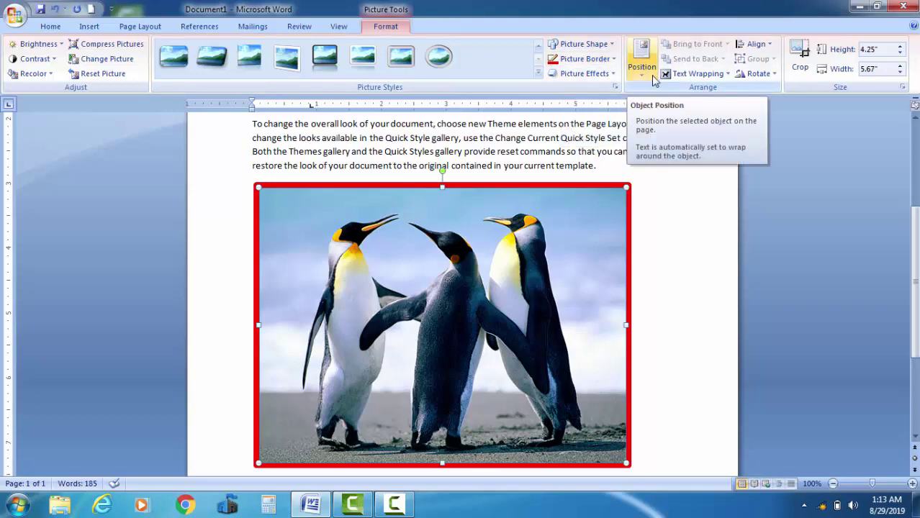
# Shrink the penguin picture to 2.39" by 3.18" from its corner and open the Position gallery
pyautogui.moveTo(914, 225)
pyautogui.mouseDown()
pyautogui.moveTo(914, 188)
pyautogui.moveTo(729, 173)
pyautogui.mouseUp()
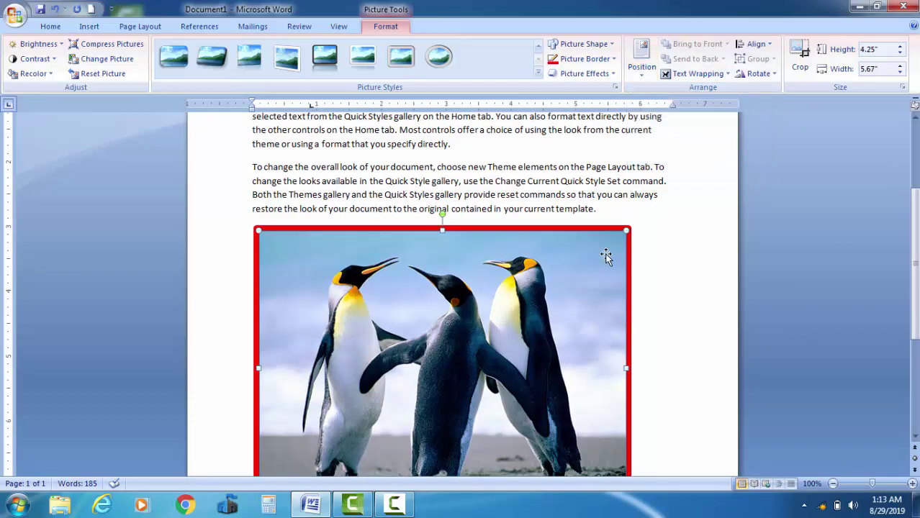
pyautogui.moveTo(623, 229)
pyautogui.mouseDown()
pyautogui.moveTo(407, 351)
pyautogui.moveTo(436, 331)
pyautogui.mouseUp()
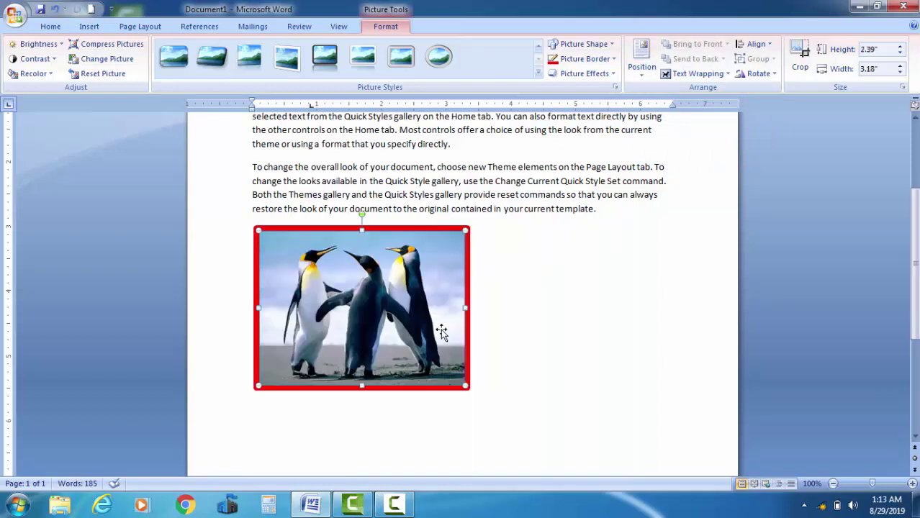
pyautogui.click(641, 61)
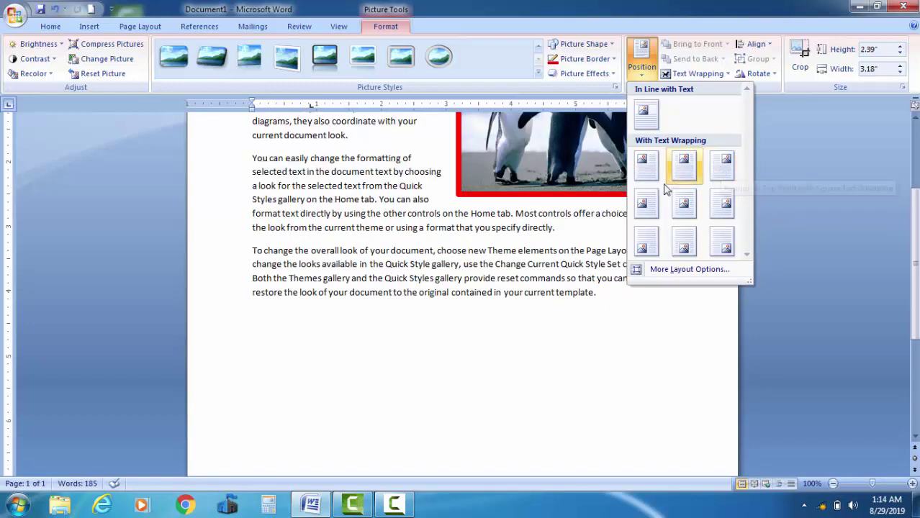
# Zoom out to preview the Position placements, apply none, then zoom back in to 116%
pyautogui.click(834, 485)
pyautogui.click(833, 485)
pyautogui.click(833, 485)
pyautogui.click(833, 485)
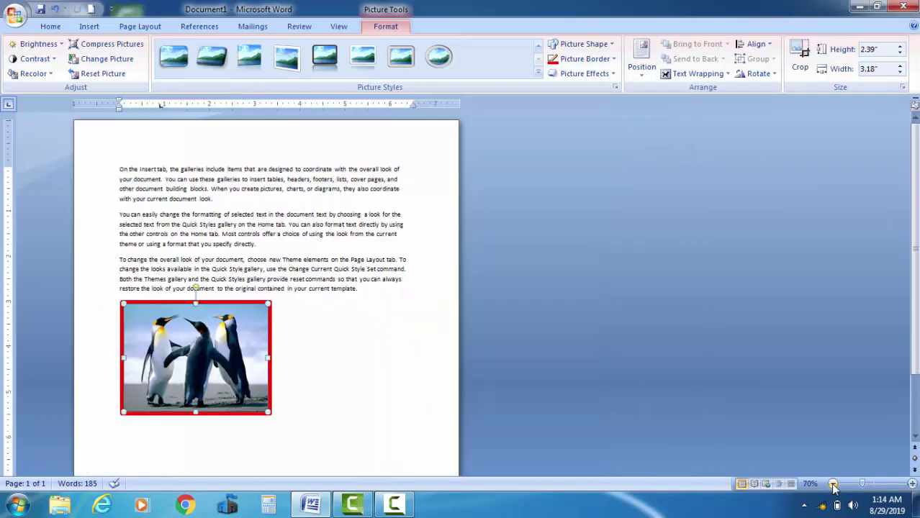
pyautogui.click(833, 485)
pyautogui.click(833, 485)
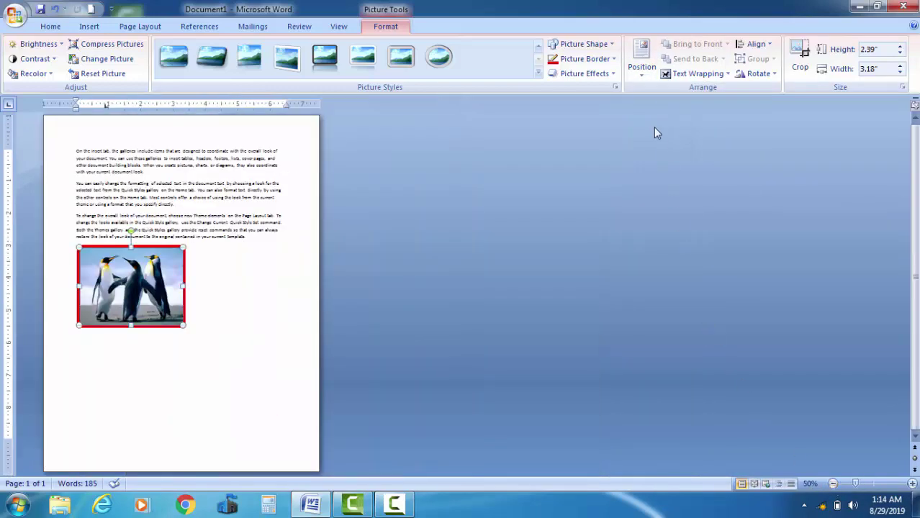
pyautogui.click(641, 56)
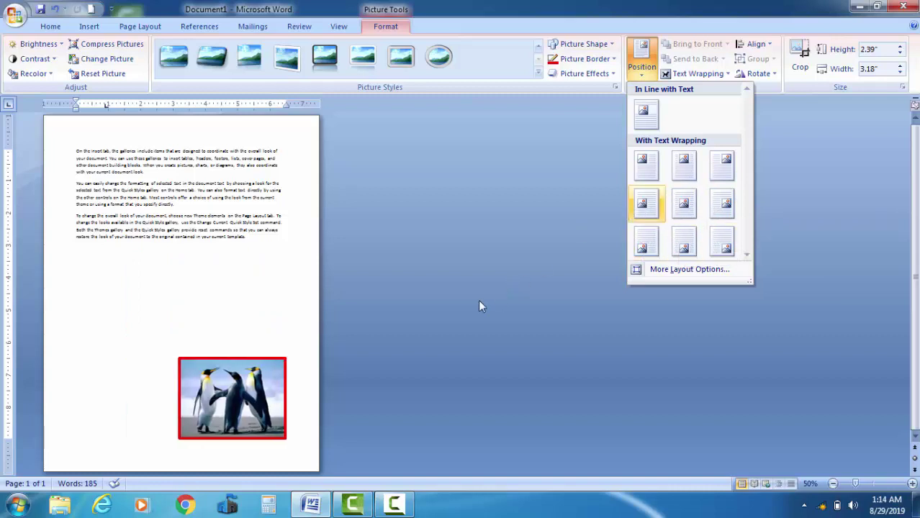
pyautogui.click(873, 483)
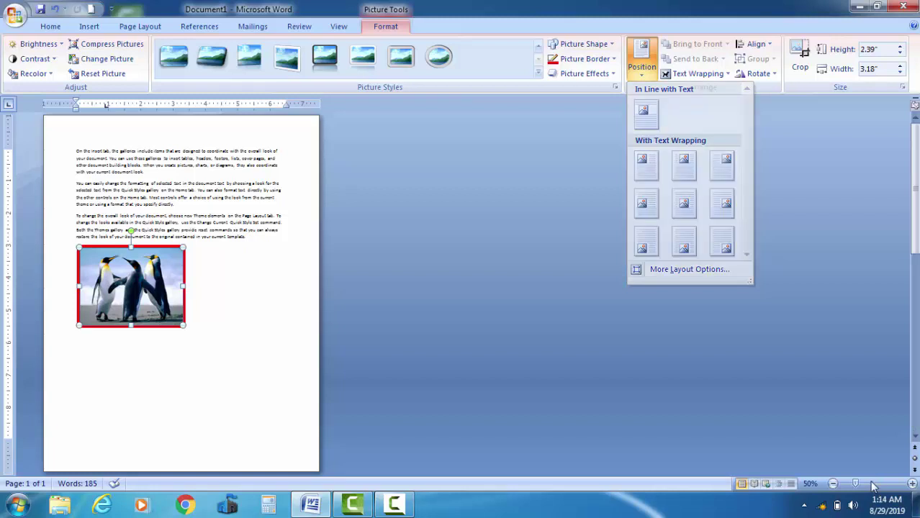
pyautogui.click(873, 484)
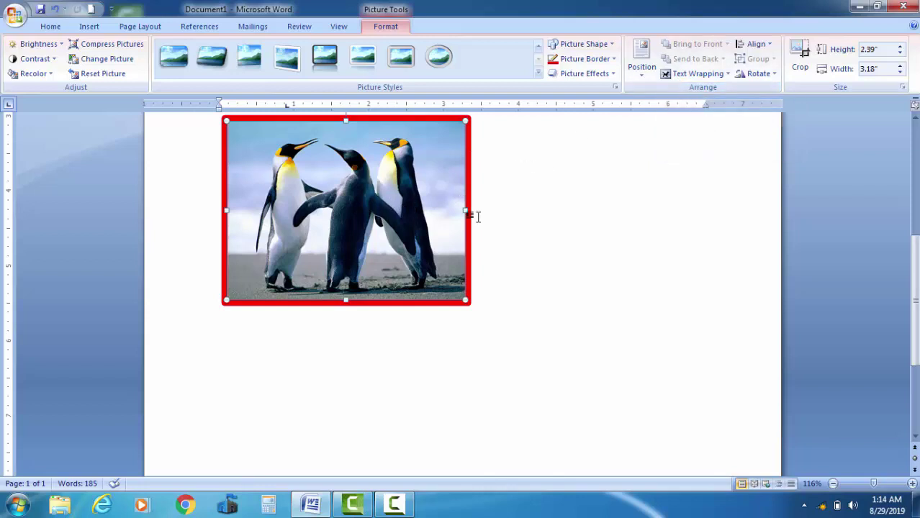
# Select the penguin picture, check the Text Wrapping choices without changing them, then show the Insert commands
pyautogui.moveTo(380, 189); pyautogui.dragTo(518, 208)
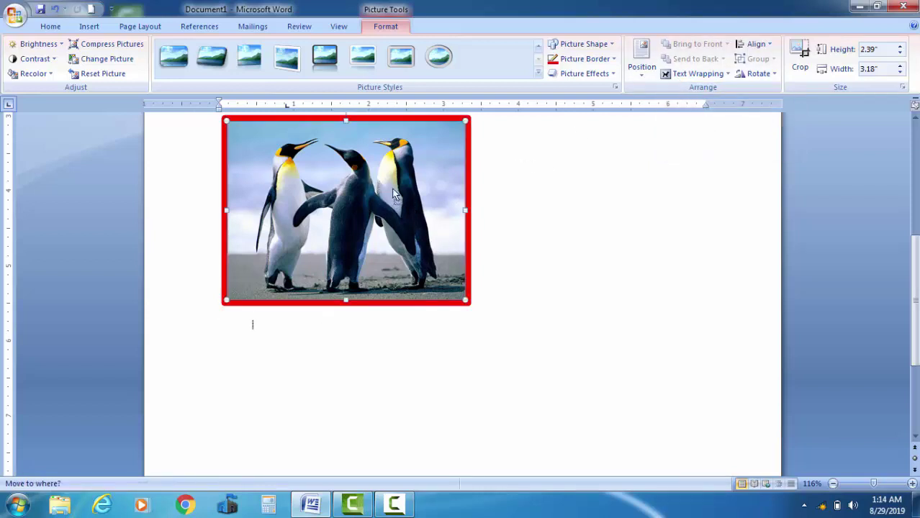
pyautogui.click(430, 198)
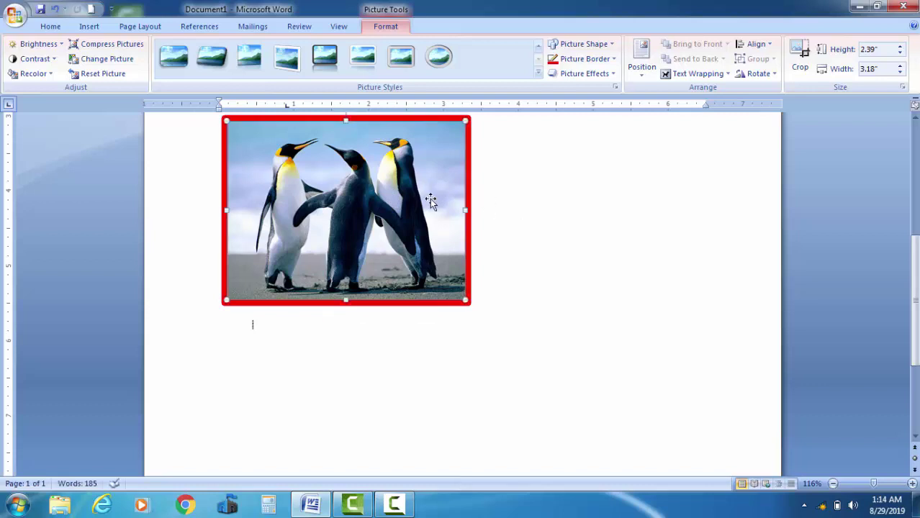
pyautogui.click(698, 74)
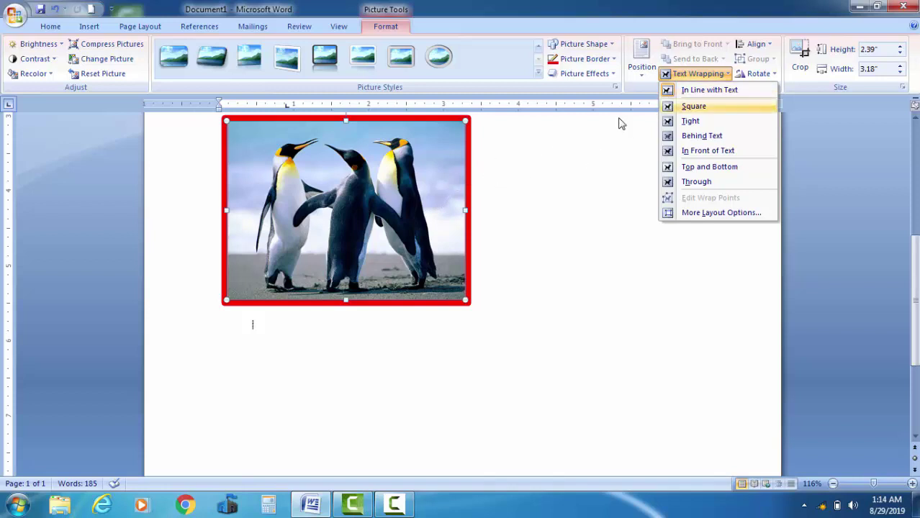
pyautogui.click(435, 185)
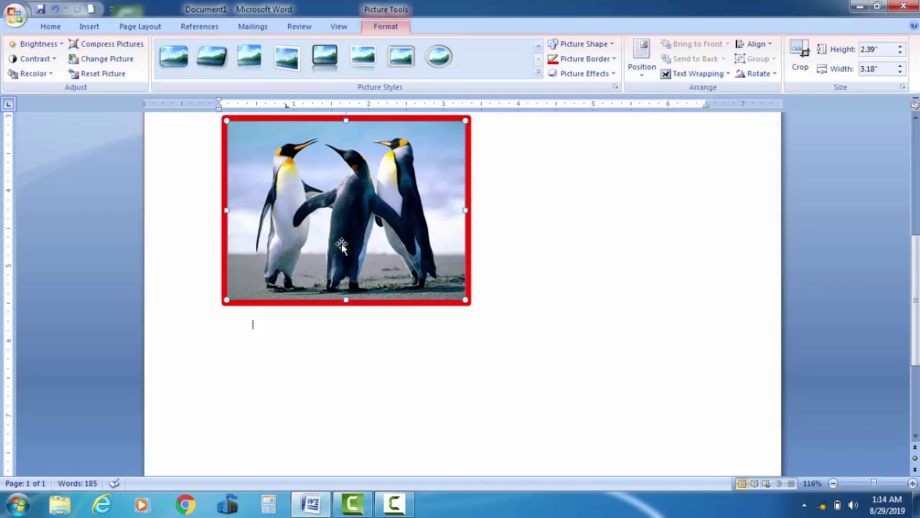
pyautogui.click(89, 26)
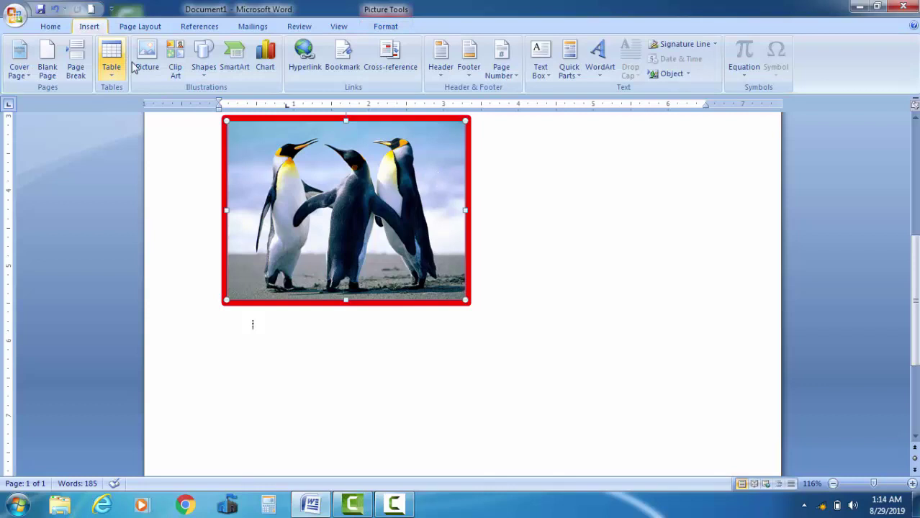
pyautogui.click(205, 68)
pyautogui.click(238, 105)
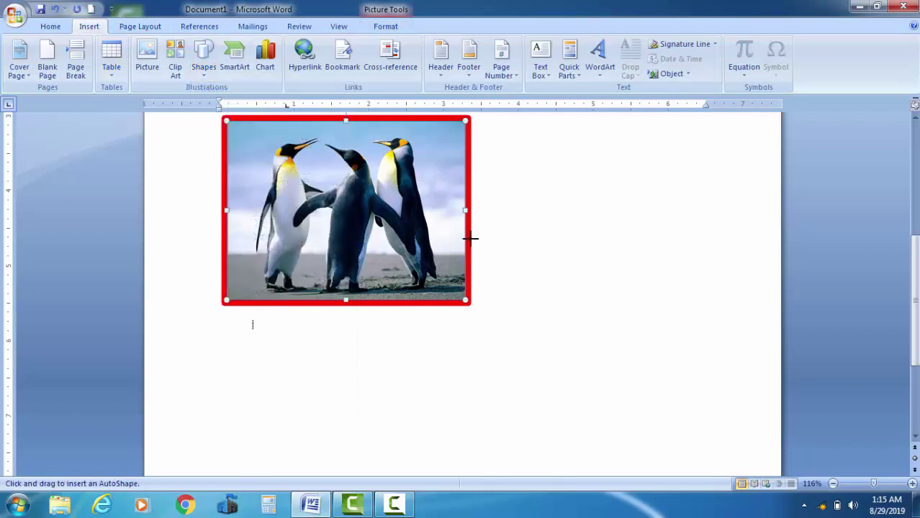
pyautogui.moveTo(496, 302); pyautogui.dragTo(688, 409)
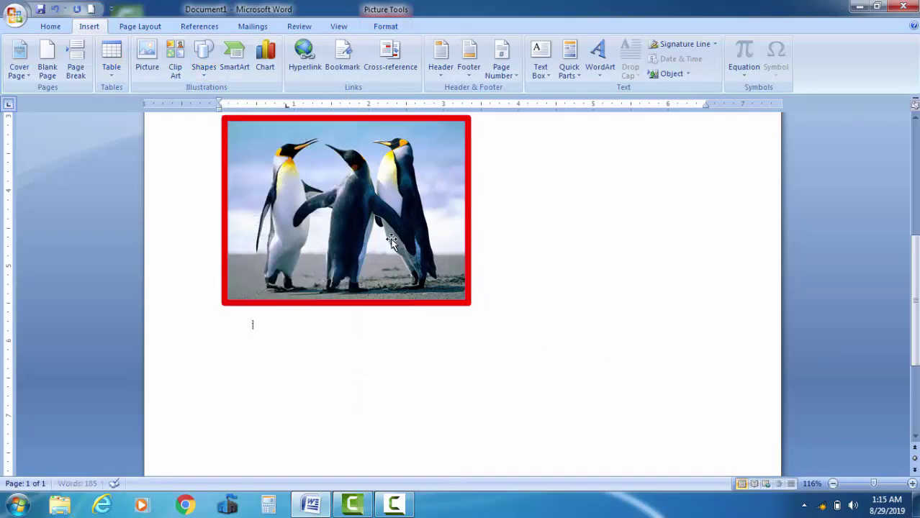
pyautogui.click(184, 61)
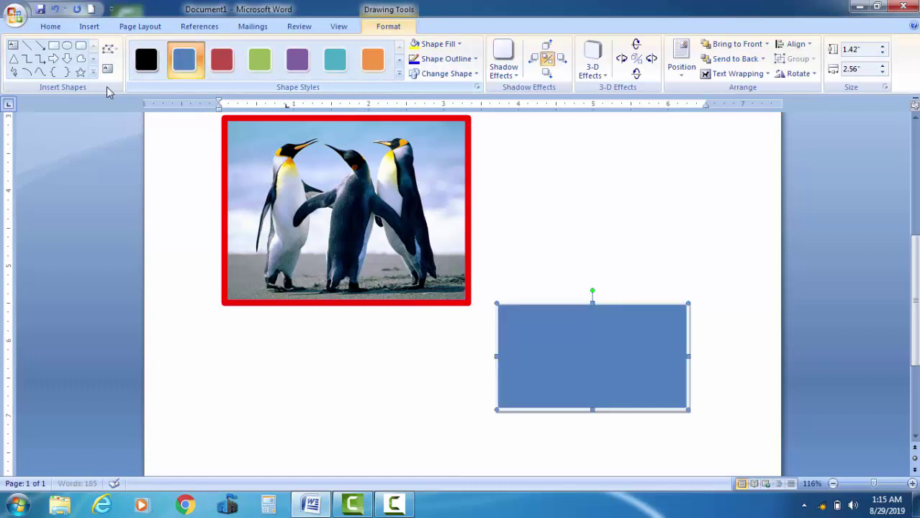
pyautogui.click(53, 45)
pyautogui.moveTo(576, 444); pyautogui.dragTo(681, 236)
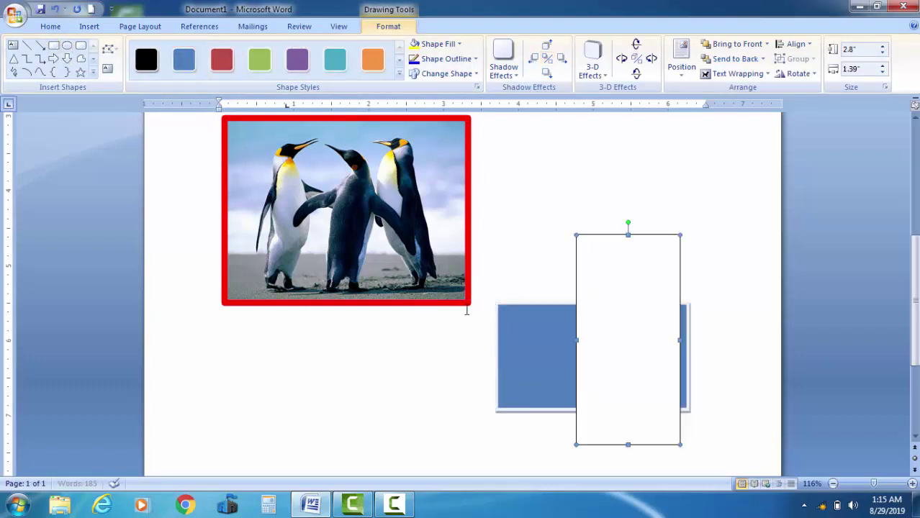
pyautogui.click(222, 59)
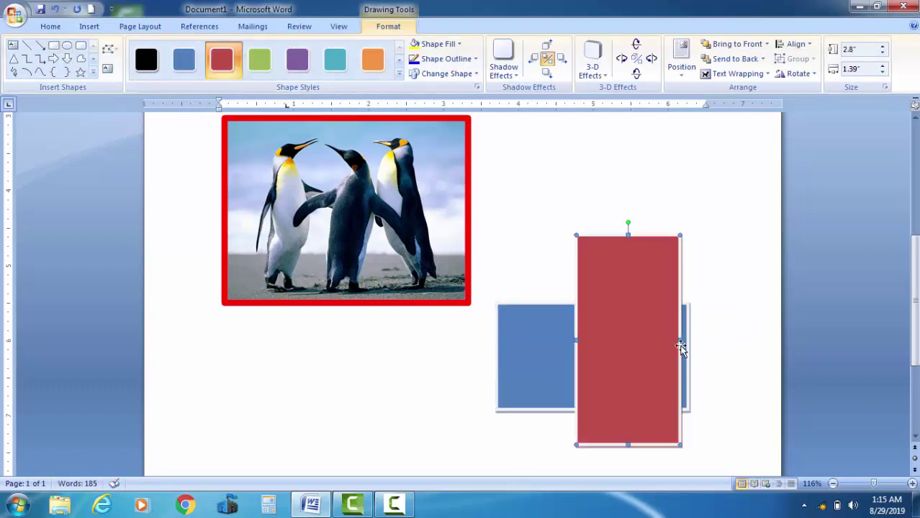
pyautogui.moveTo(678, 339); pyautogui.dragTo(695, 336)
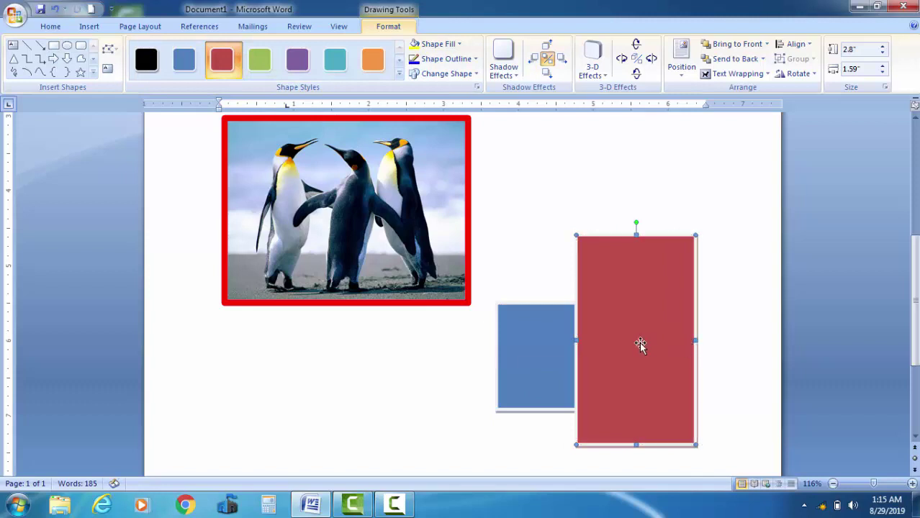
pyautogui.press('Left')
pyautogui.press('Left')
pyautogui.press('Left')
pyautogui.click(668, 338)
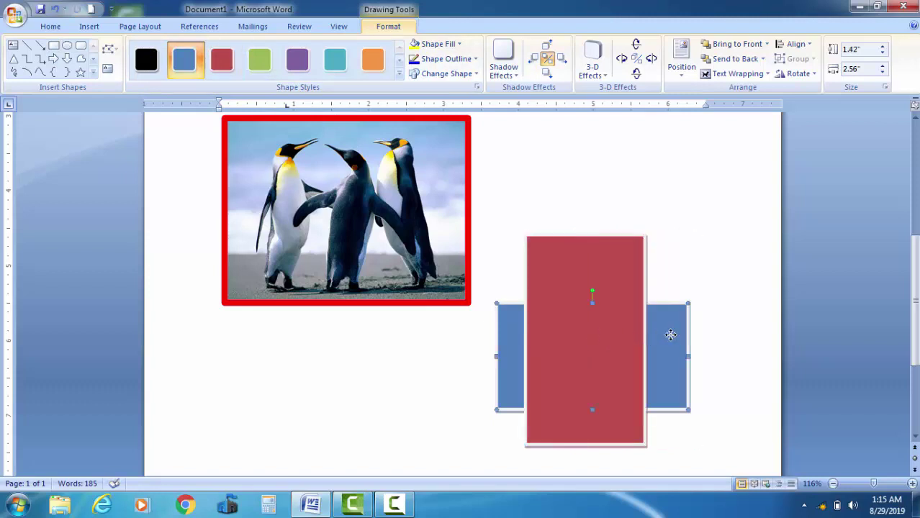
pyautogui.click(596, 279)
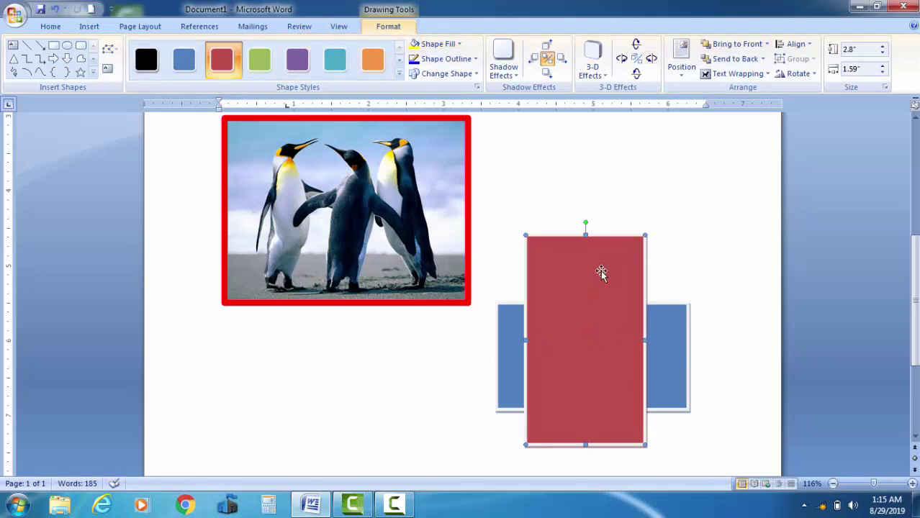
pyautogui.click(732, 60)
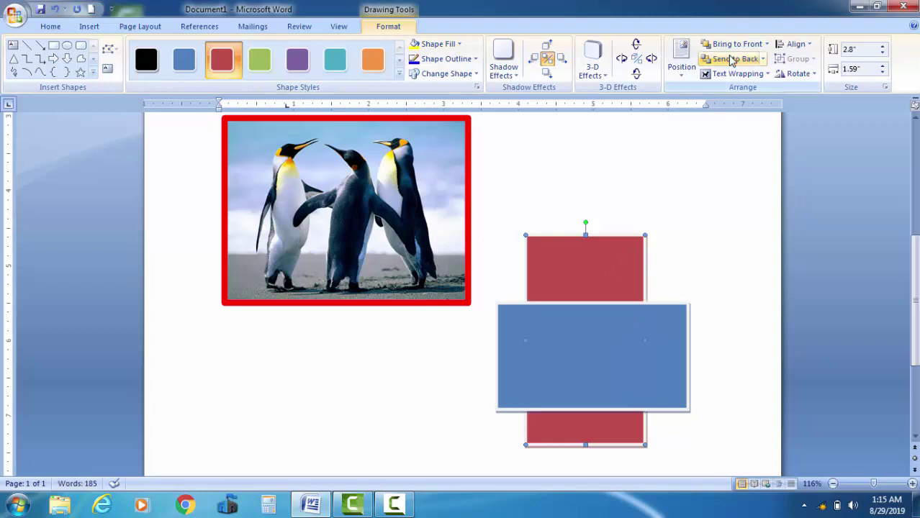
pyautogui.click(729, 46)
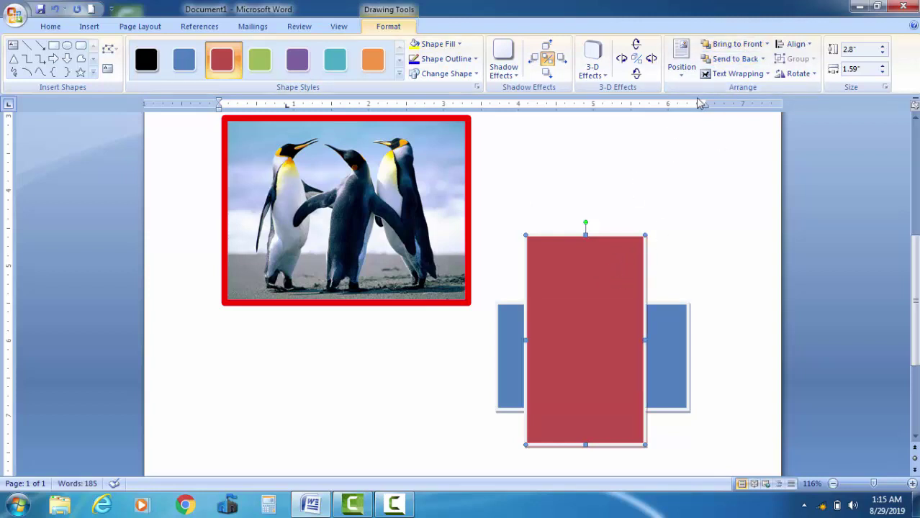
pyautogui.click(732, 58)
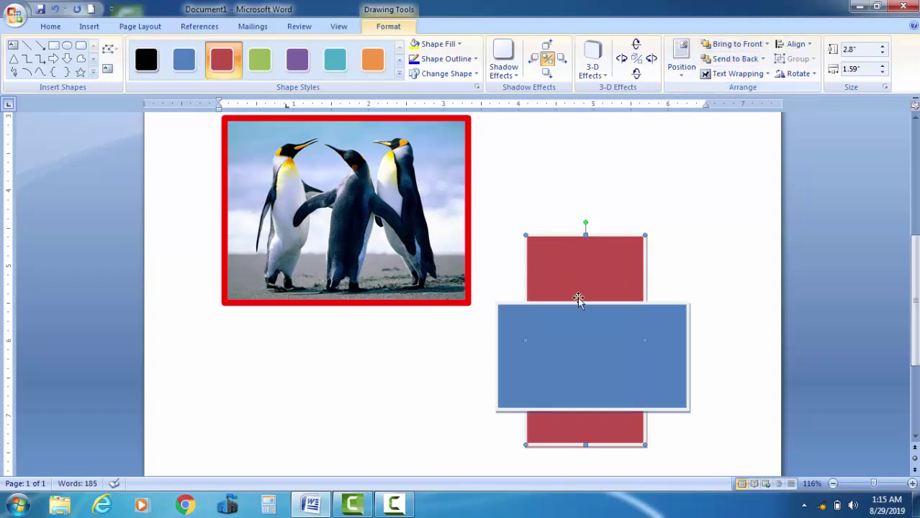
pyautogui.press('Delete')
pyautogui.click(597, 334)
# Delete the blue rectangle and select the penguin picture for wrapping
pyautogui.press('Delete')
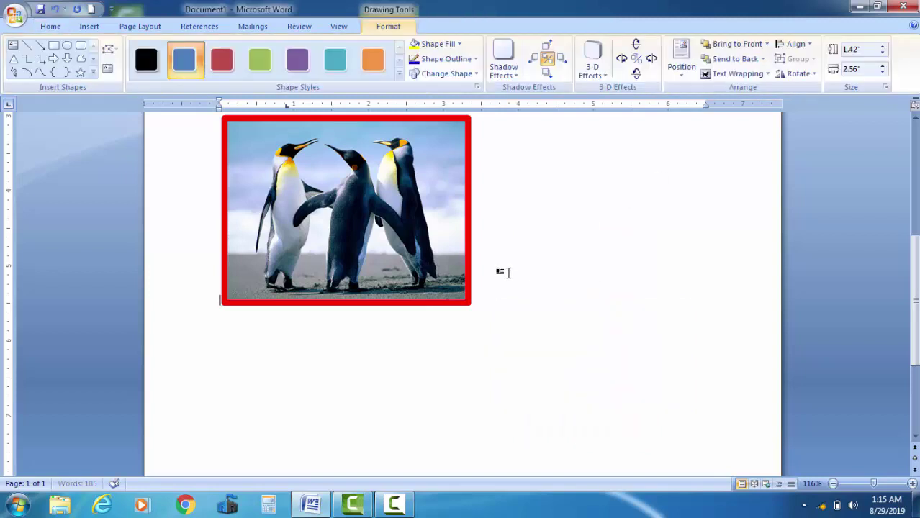
pyautogui.click(455, 247)
pyautogui.click(385, 26)
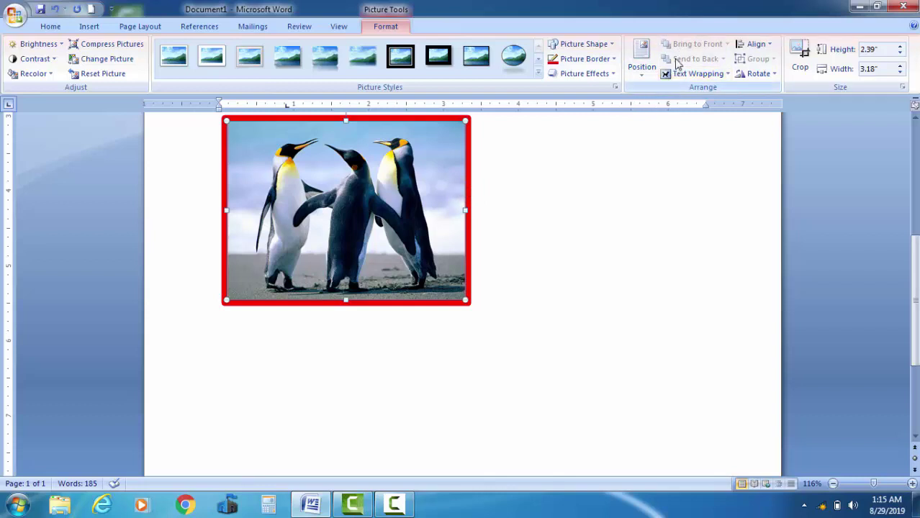
pyautogui.click(693, 74)
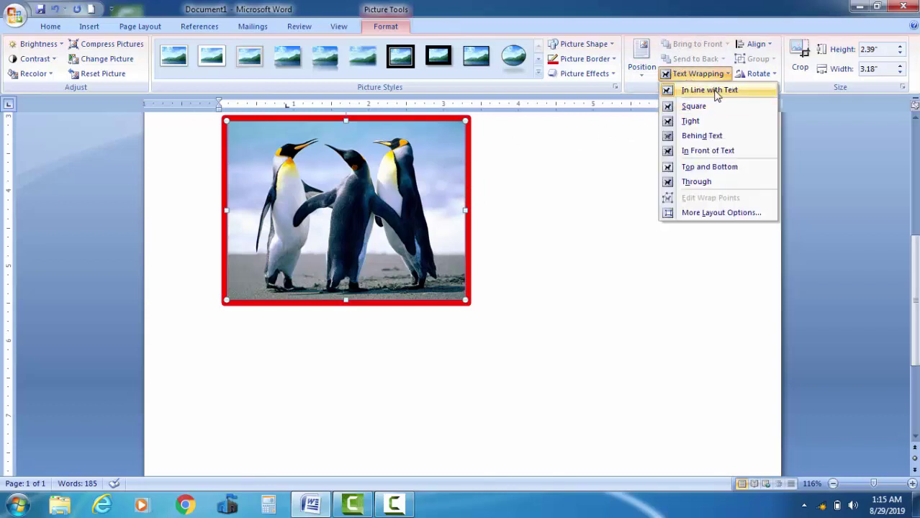
pyautogui.scroll(2, 542, 213)
pyautogui.scroll(3, 468, 274)
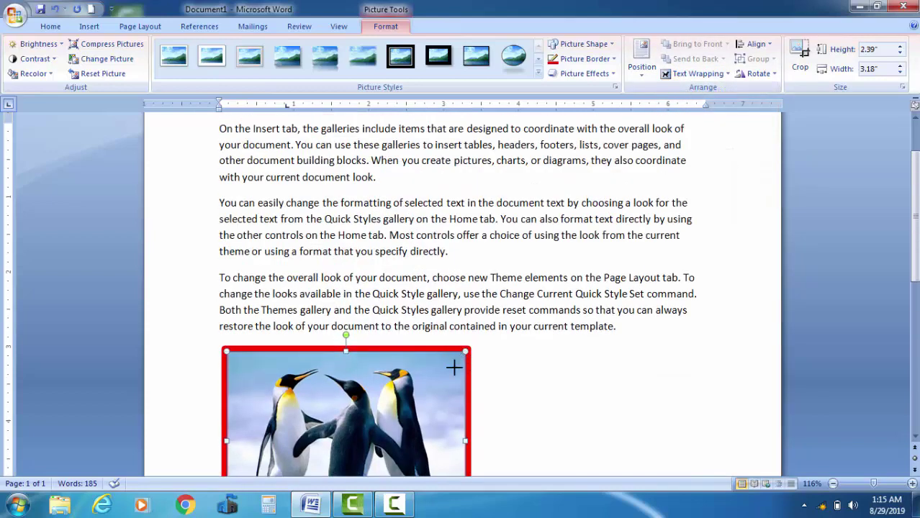
# Shrink the penguin picture to 1.31" by 1.74" and drag it to the first paragraph's end
pyautogui.moveTo(453, 368); pyautogui.dragTo(348, 431)
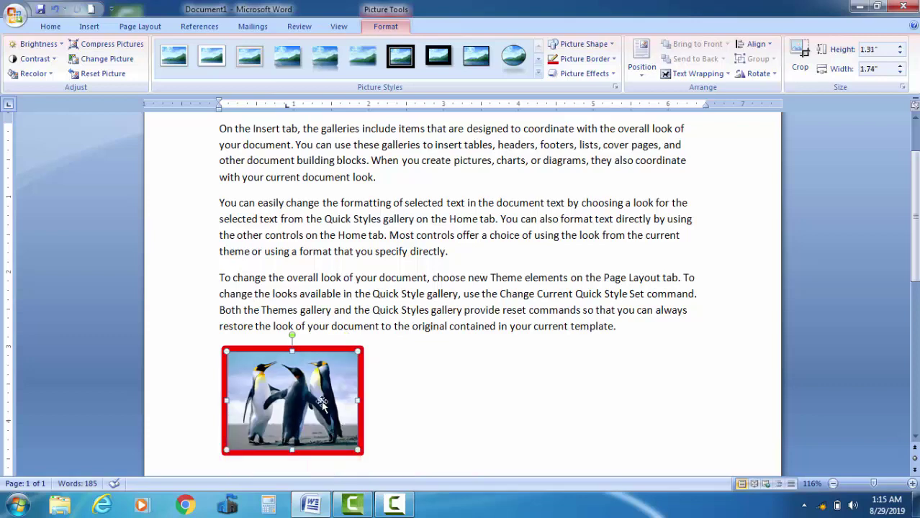
pyautogui.moveTo(321, 403); pyautogui.dragTo(411, 243)
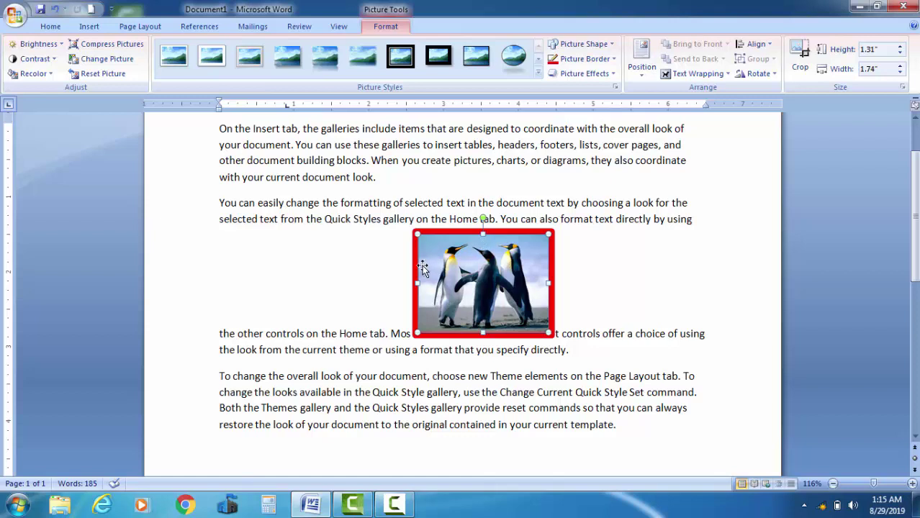
pyautogui.moveTo(422, 265); pyautogui.dragTo(424, 172)
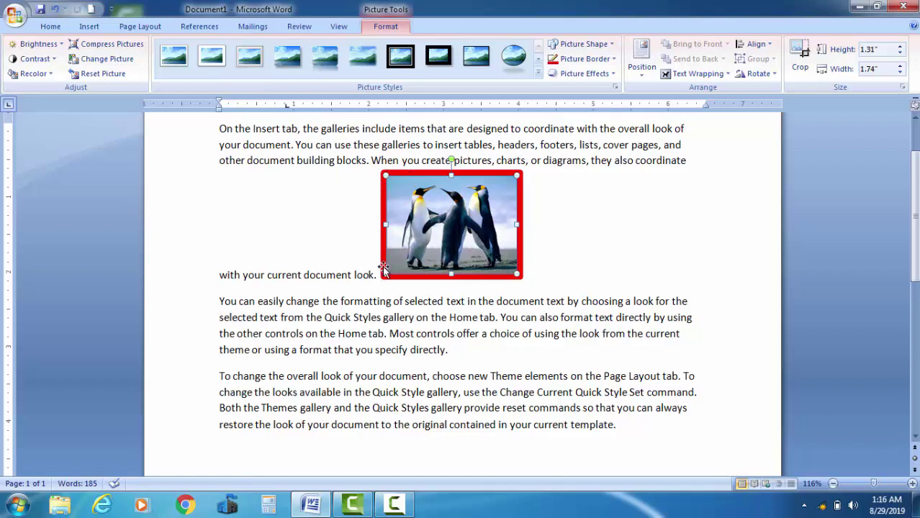
pyautogui.scroll(2, 451, 222)
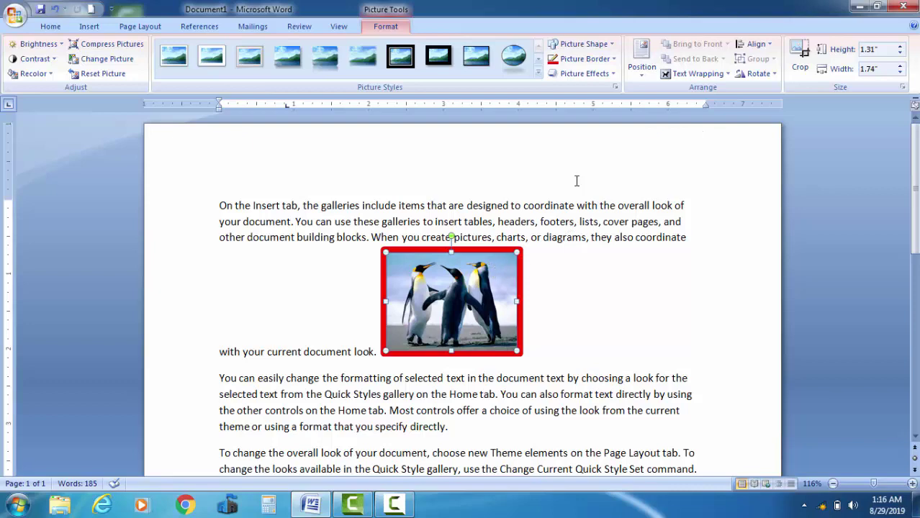
# Wrap text squarely, move the penguin picture into the first paragraph, then switch to Tight wrapping
pyautogui.click(684, 75)
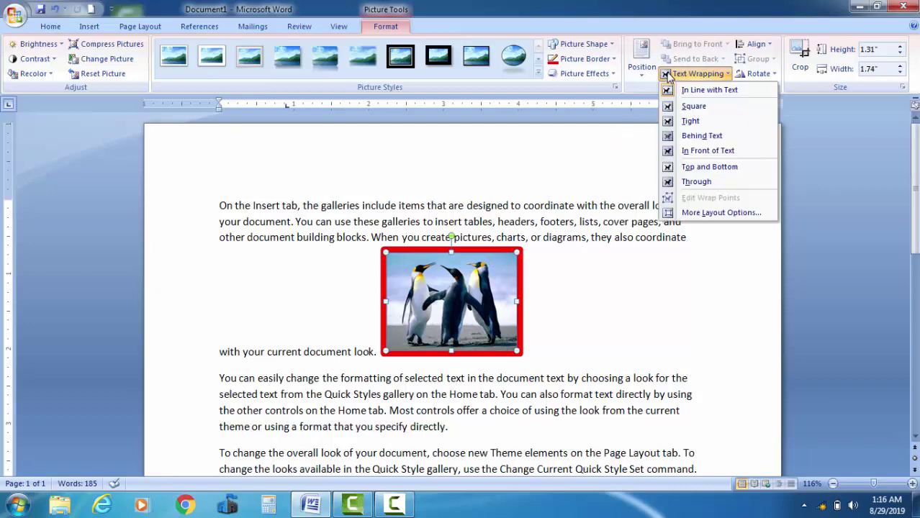
pyautogui.click(693, 106)
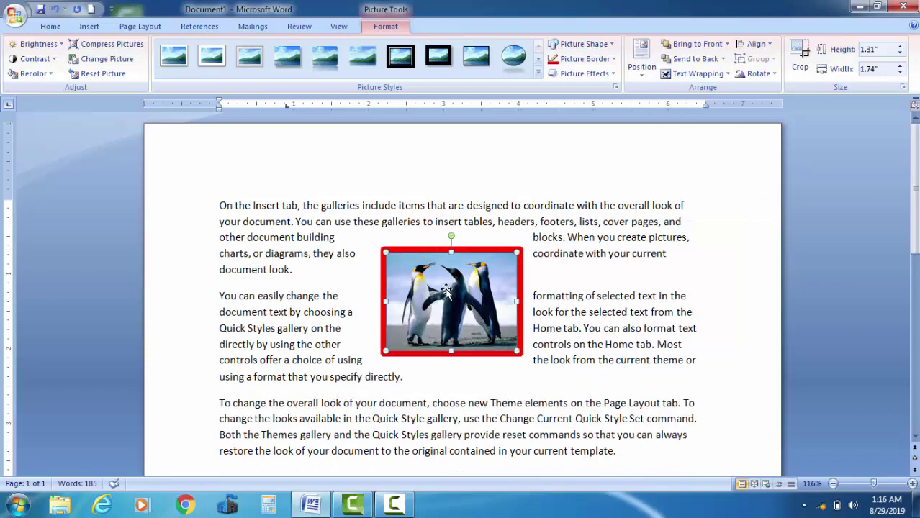
pyautogui.moveTo(446, 290)
pyautogui.mouseDown()
pyautogui.moveTo(617, 189)
pyautogui.moveTo(297, 195)
pyautogui.moveTo(419, 215)
pyautogui.moveTo(557, 208)
pyautogui.moveTo(634, 180)
pyautogui.moveTo(426, 220)
pyautogui.mouseUp()
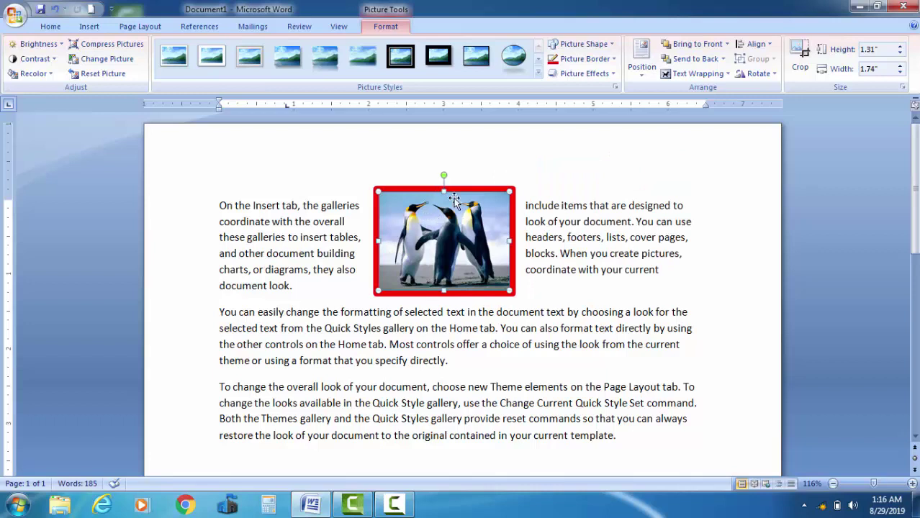
pyautogui.click(695, 74)
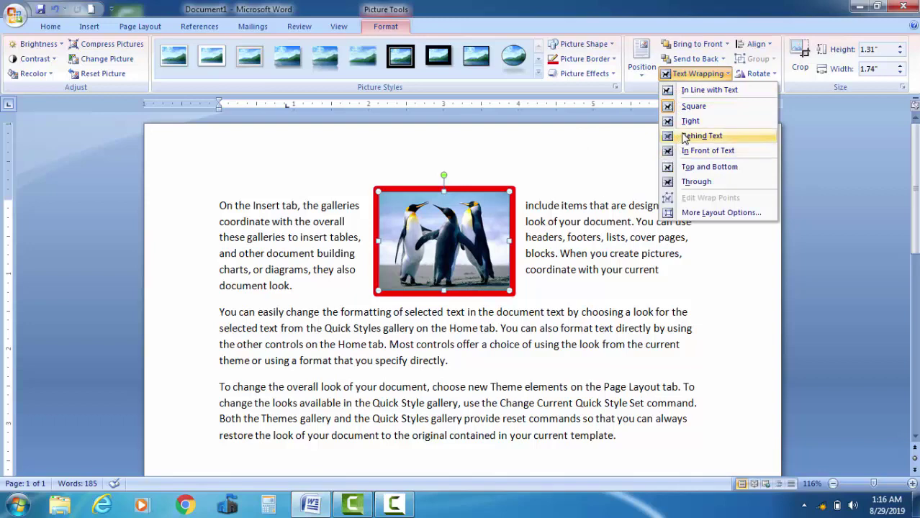
pyautogui.click(689, 123)
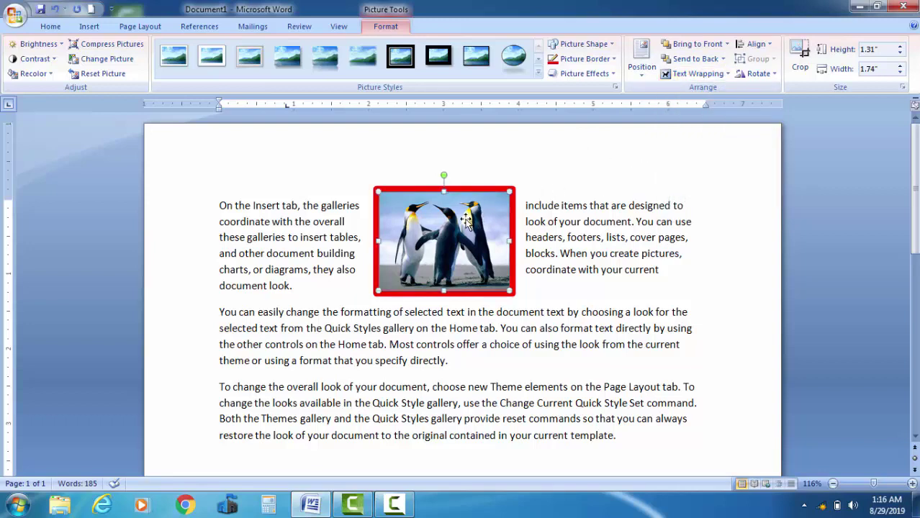
pyautogui.moveTo(445, 237); pyautogui.dragTo(450, 232)
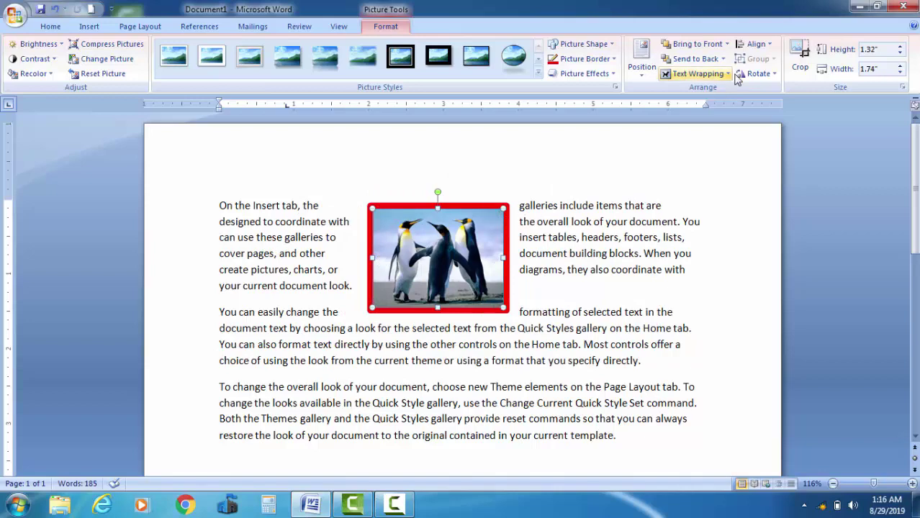
# Try Behind Text, then Tight wrapping again, moving the picture lower and left in the text
pyautogui.click(697, 73)
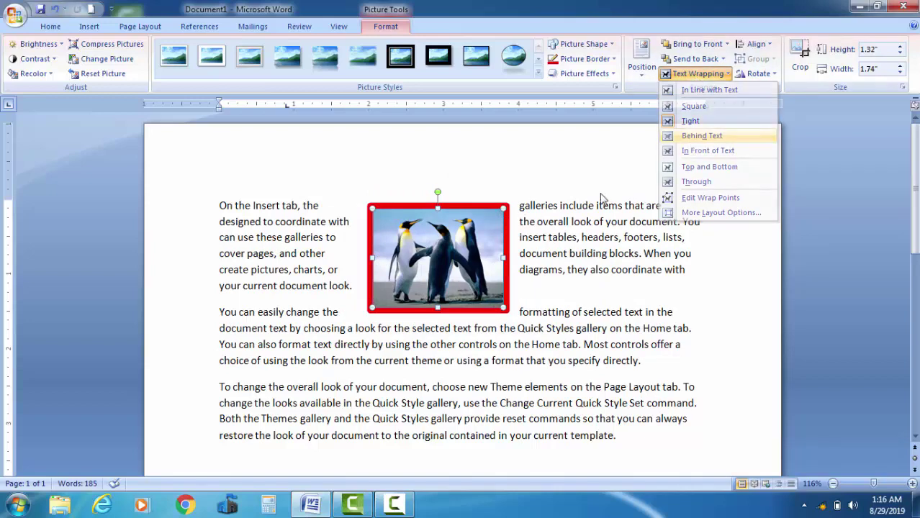
pyautogui.click(694, 137)
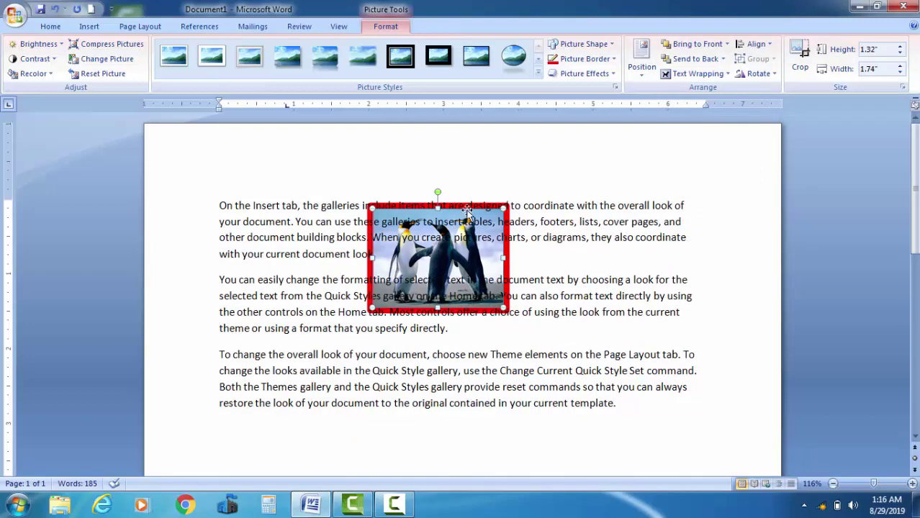
pyautogui.click(697, 74)
pyautogui.click(689, 121)
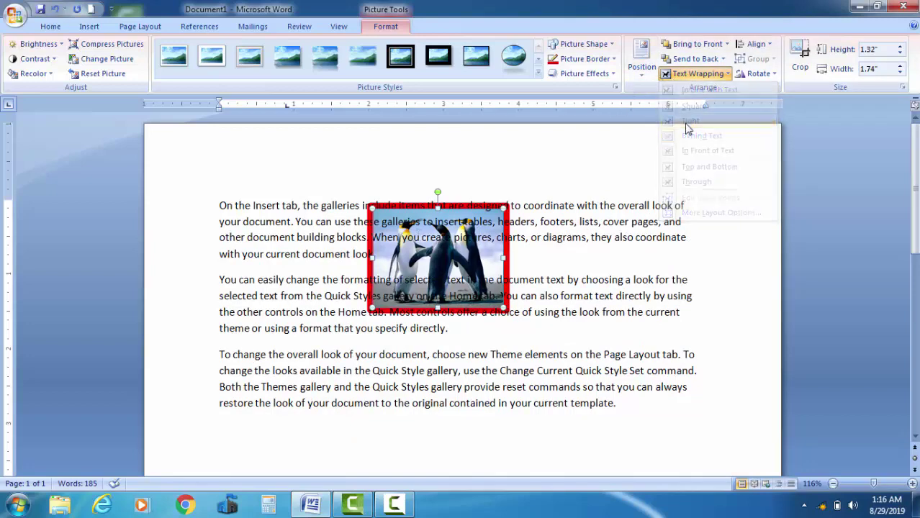
pyautogui.moveTo(465, 214)
pyautogui.mouseDown()
pyautogui.moveTo(534, 237)
pyautogui.moveTo(412, 234)
pyautogui.moveTo(392, 248)
pyautogui.mouseUp()
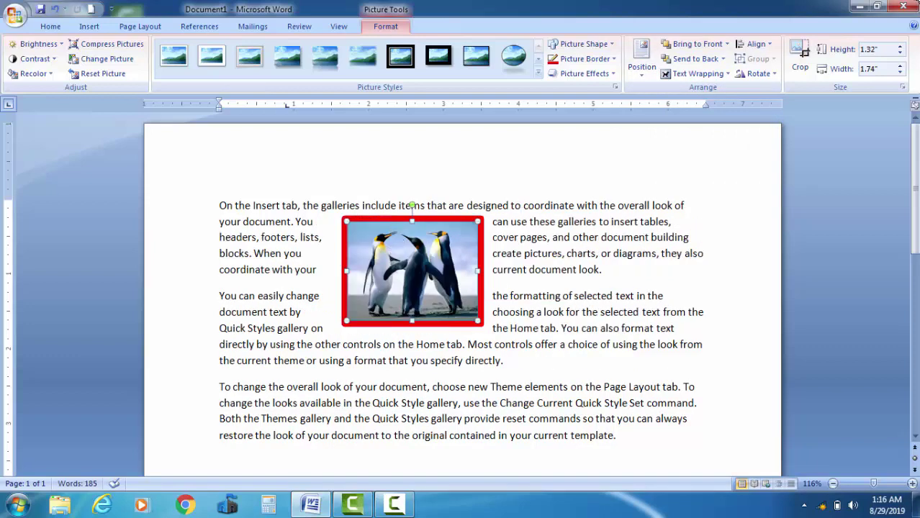
# Try Behind Text once more, then set the picture In Front of Text and undo its last move
pyautogui.click(697, 74)
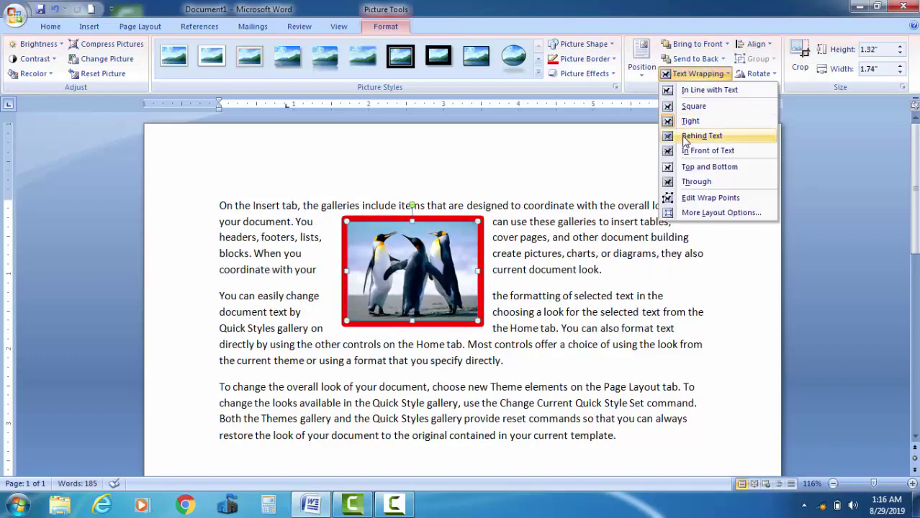
pyautogui.click(691, 136)
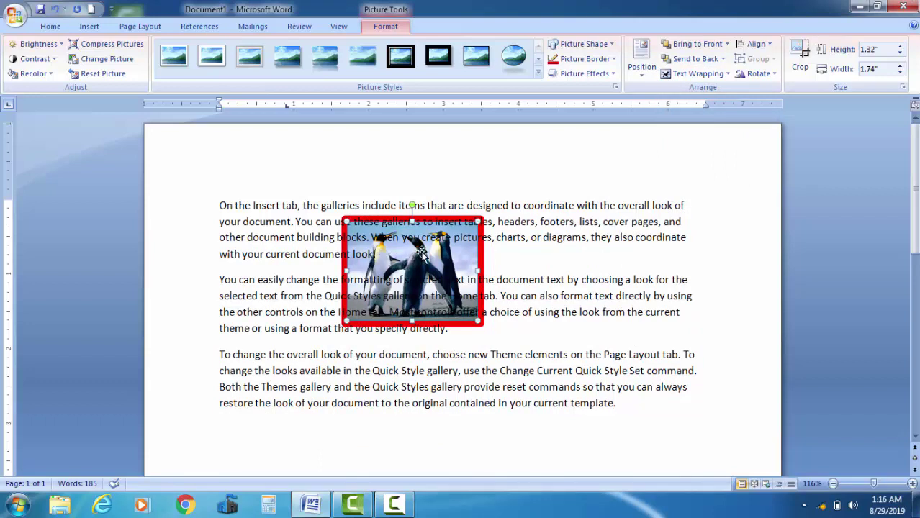
pyautogui.moveTo(409, 249); pyautogui.dragTo(388, 250)
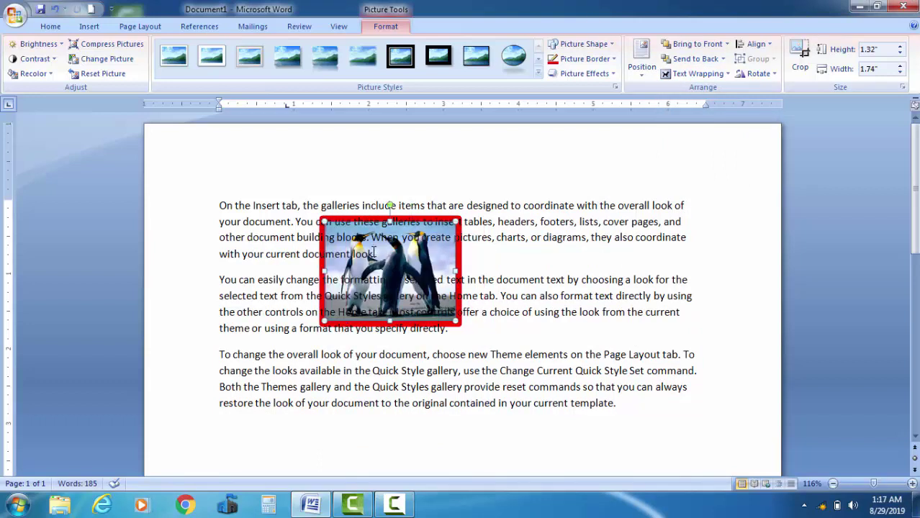
pyautogui.click(677, 75)
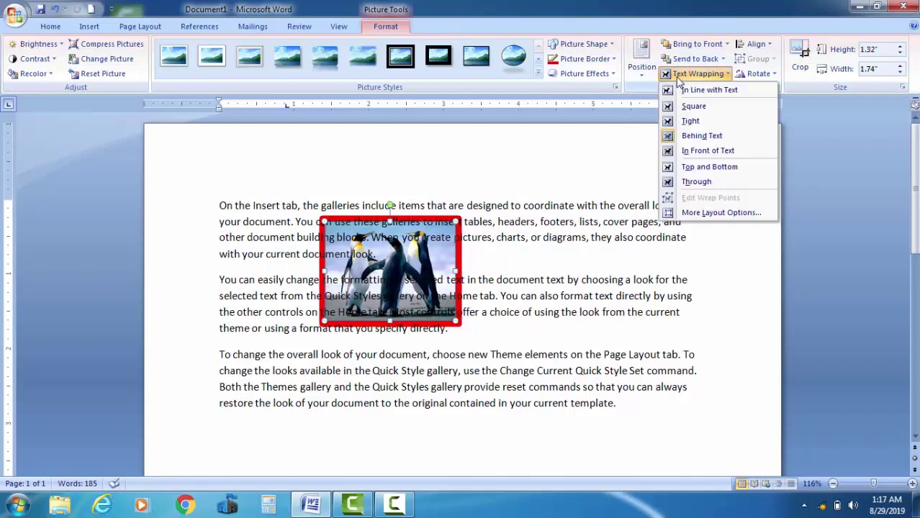
pyautogui.click(704, 152)
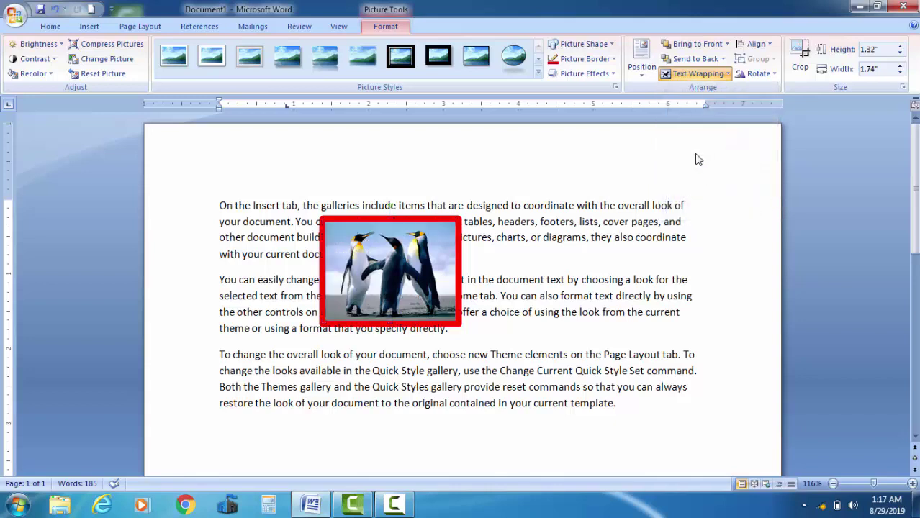
pyautogui.moveTo(425, 232)
pyautogui.mouseDown()
pyautogui.moveTo(477, 237)
pyautogui.moveTo(402, 272)
pyautogui.mouseUp()
pyautogui.hotkey('ctrl', 'z')
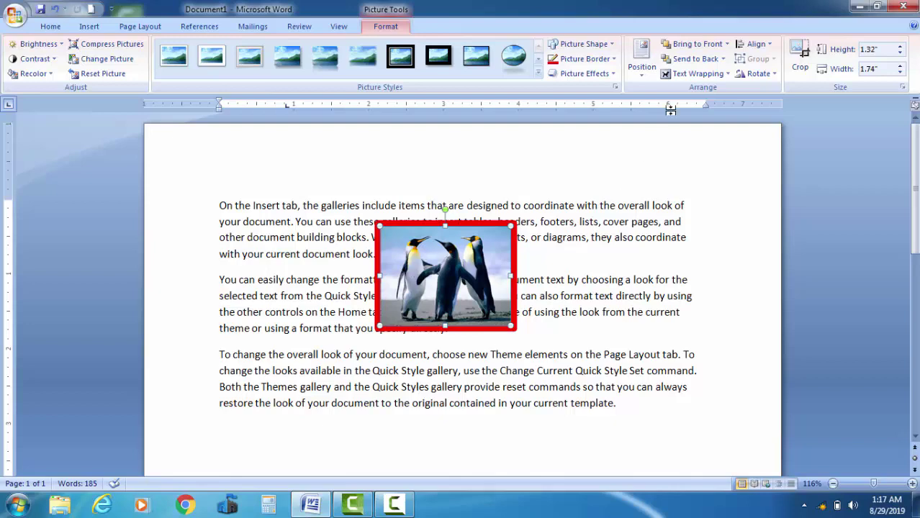
# Apply Top and Bottom wrapping and try placing the picture between the first two paragraphs
pyautogui.click(675, 75)
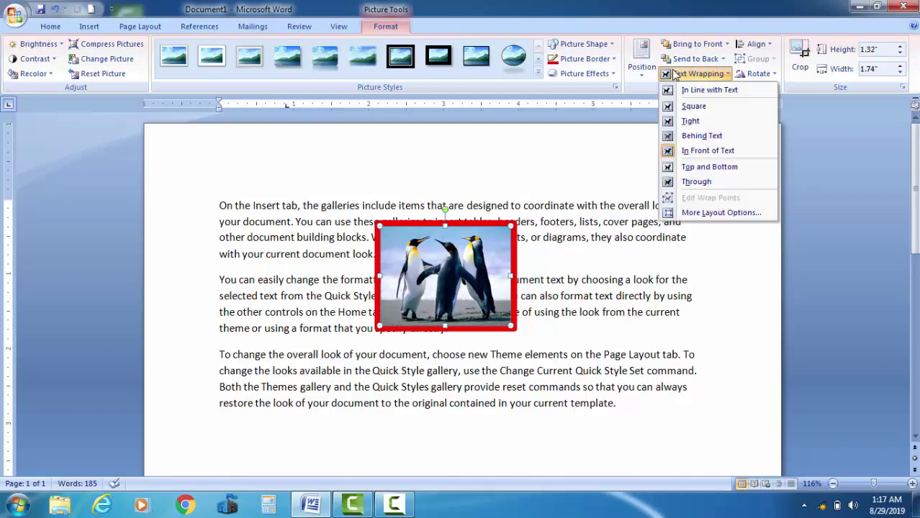
pyautogui.click(703, 169)
pyautogui.moveTo(435, 248)
pyautogui.mouseDown()
pyautogui.moveTo(432, 324)
pyautogui.moveTo(349, 294)
pyautogui.mouseUp()
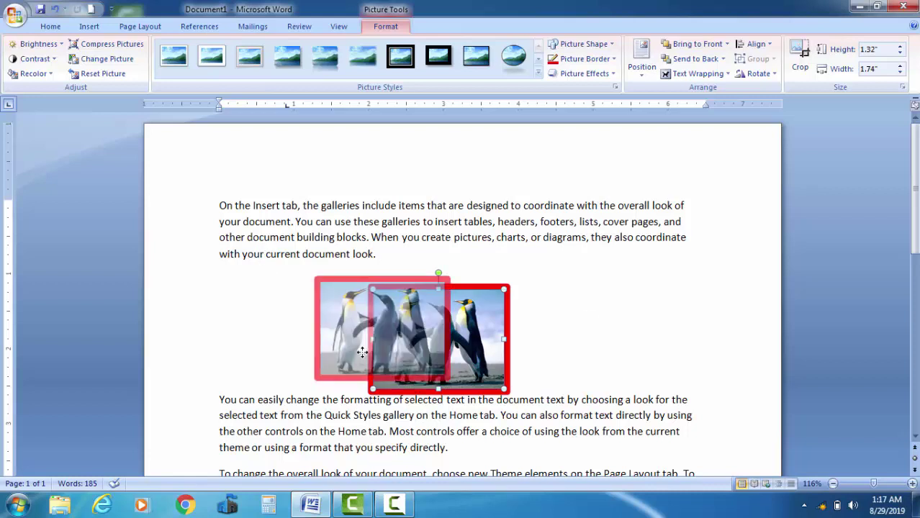
pyautogui.moveTo(415, 347)
pyautogui.mouseDown()
pyautogui.moveTo(358, 337)
pyautogui.moveTo(352, 364)
pyautogui.moveTo(362, 378)
pyautogui.mouseUp()
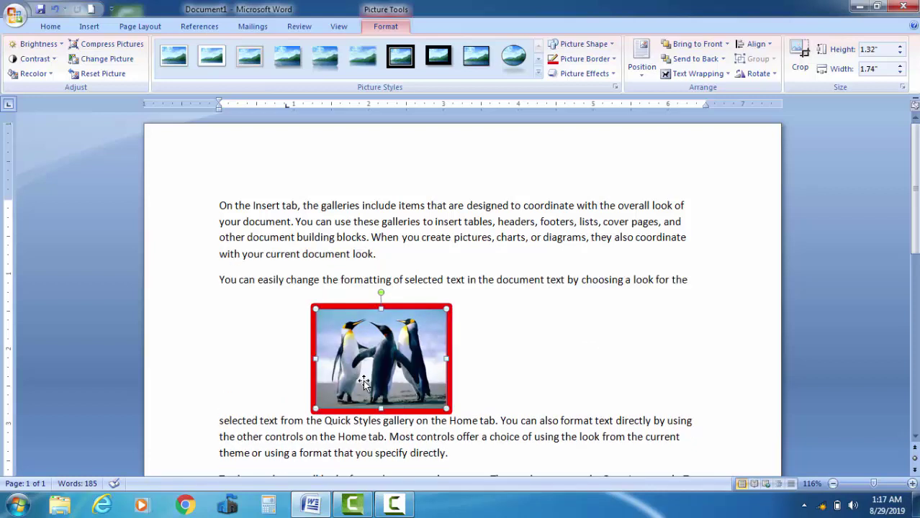
pyautogui.moveTo(363, 344); pyautogui.dragTo(368, 283)
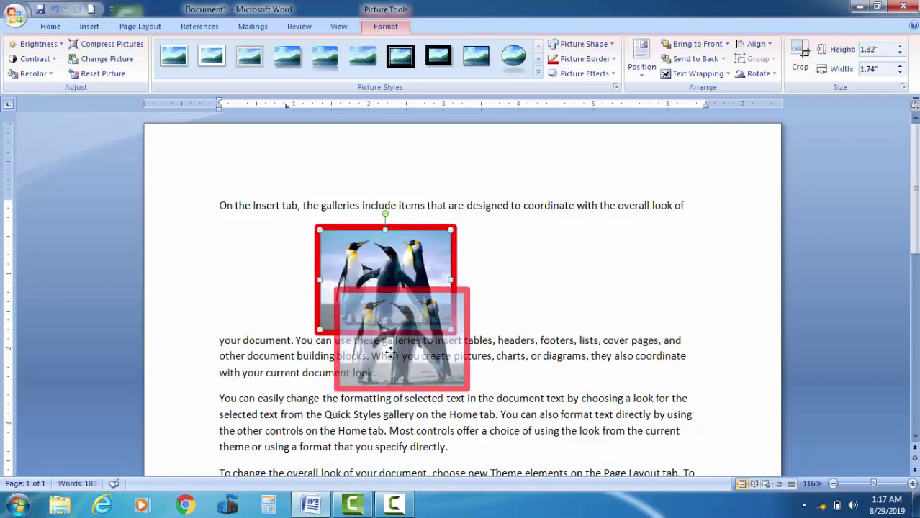
pyautogui.moveTo(383, 329); pyautogui.dragTo(392, 358)
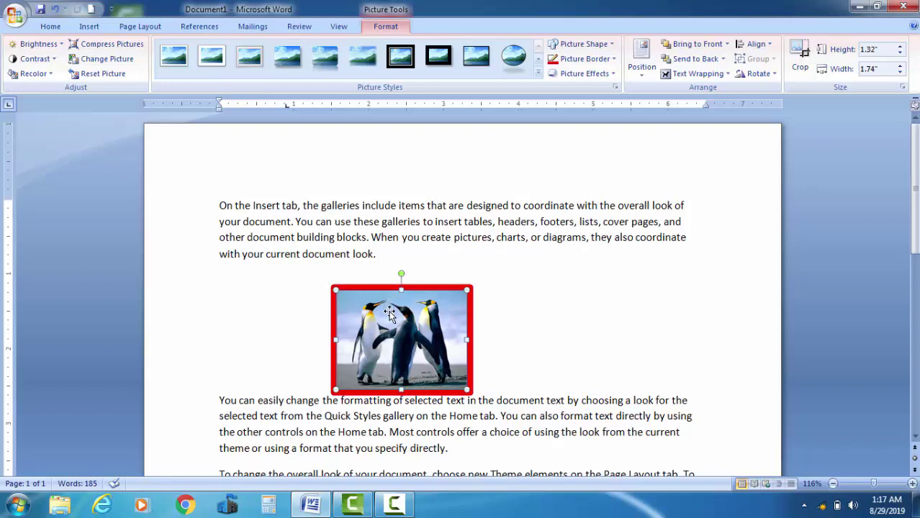
pyautogui.moveTo(389, 315); pyautogui.dragTo(423, 371)
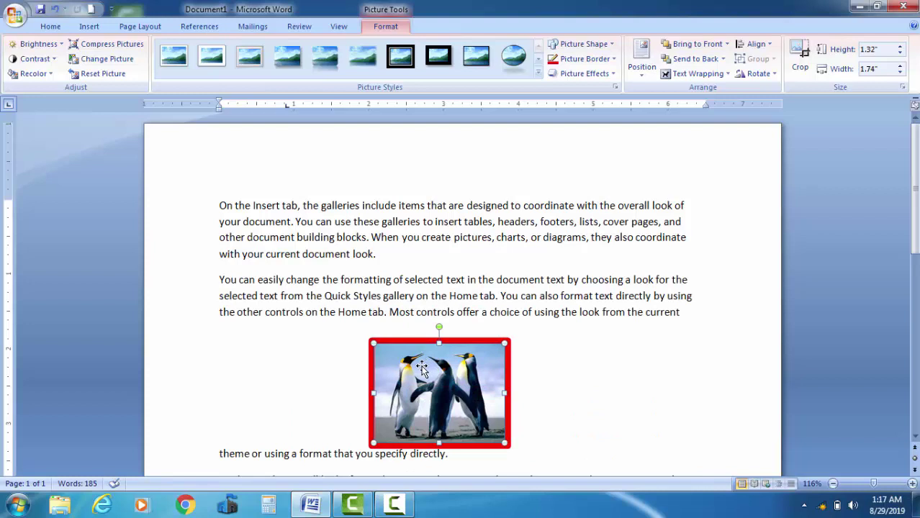
# Try Through wrapping and drag the picture's wrap points outward to push text away
pyautogui.click(693, 74)
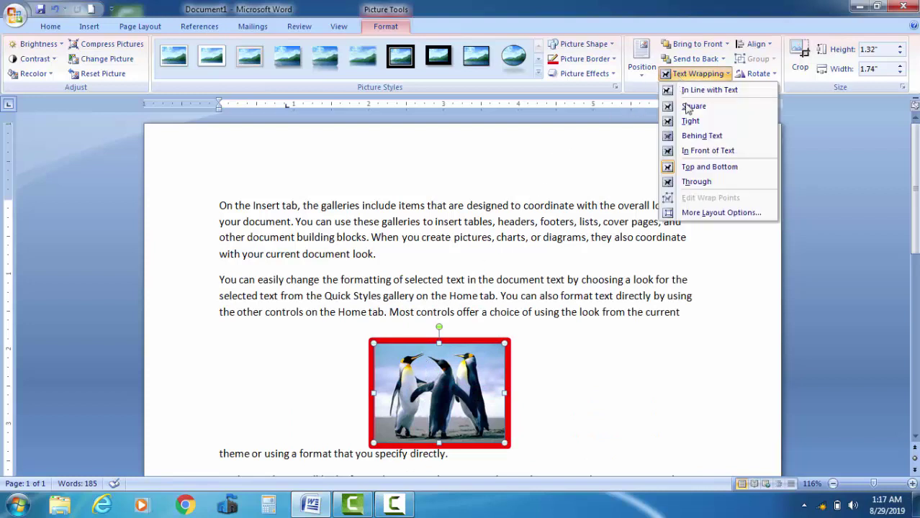
pyautogui.click(696, 181)
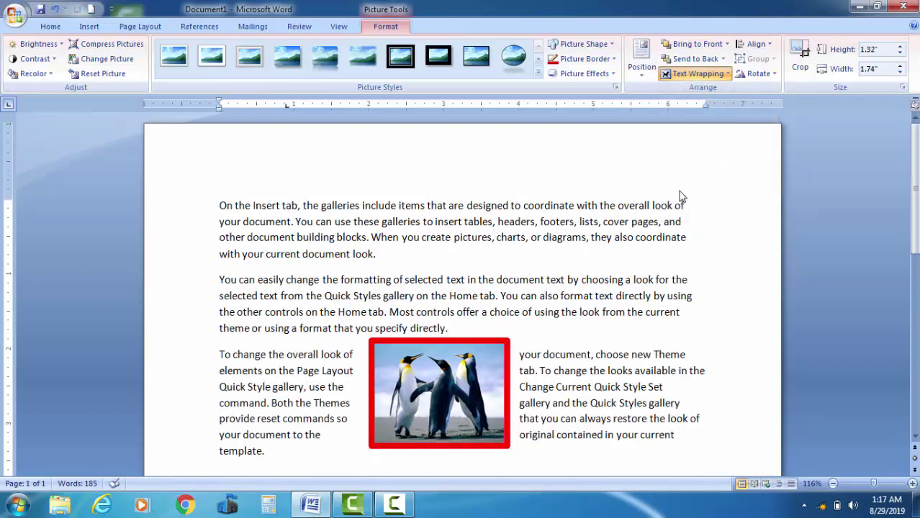
pyautogui.click(695, 74)
pyautogui.click(686, 198)
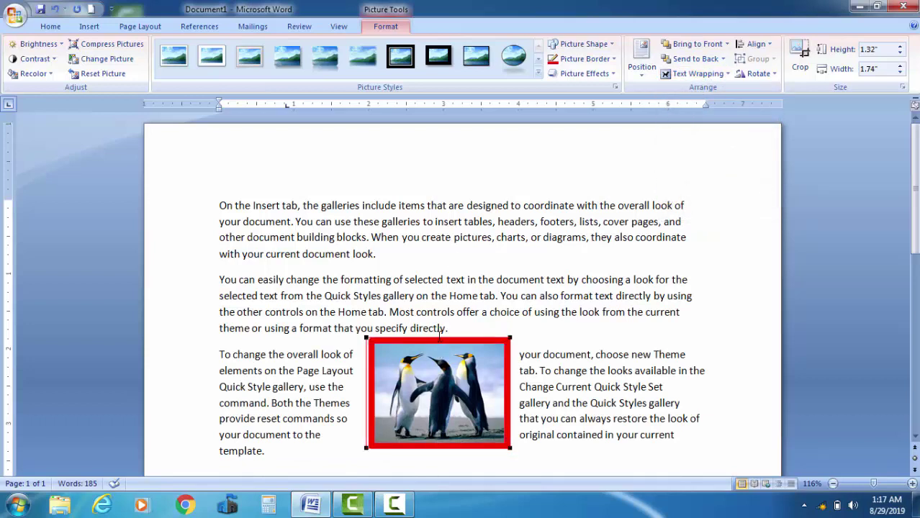
pyautogui.moveTo(435, 350); pyautogui.dragTo(436, 344)
pyautogui.moveTo(365, 366); pyautogui.dragTo(325, 366)
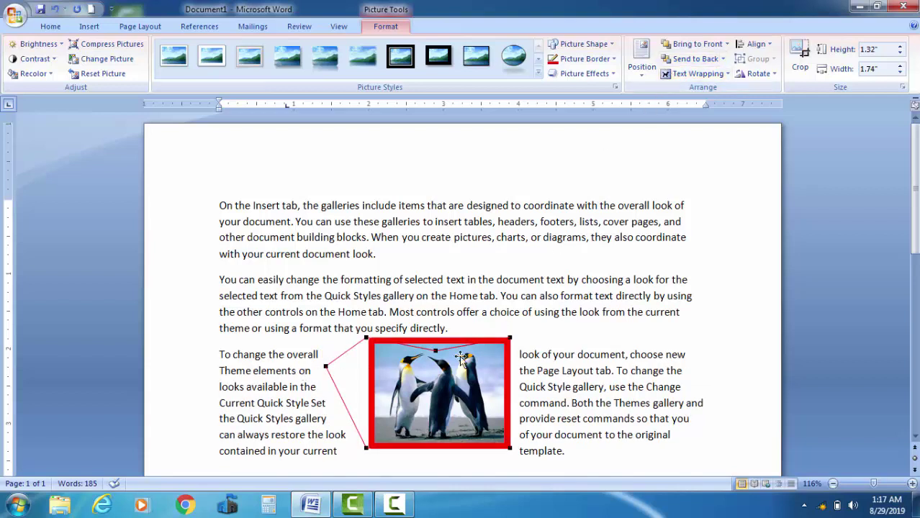
# Move the penguin picture up into the first paragraph with Square wrapping
pyautogui.moveTo(477, 360); pyautogui.dragTo(437, 229)
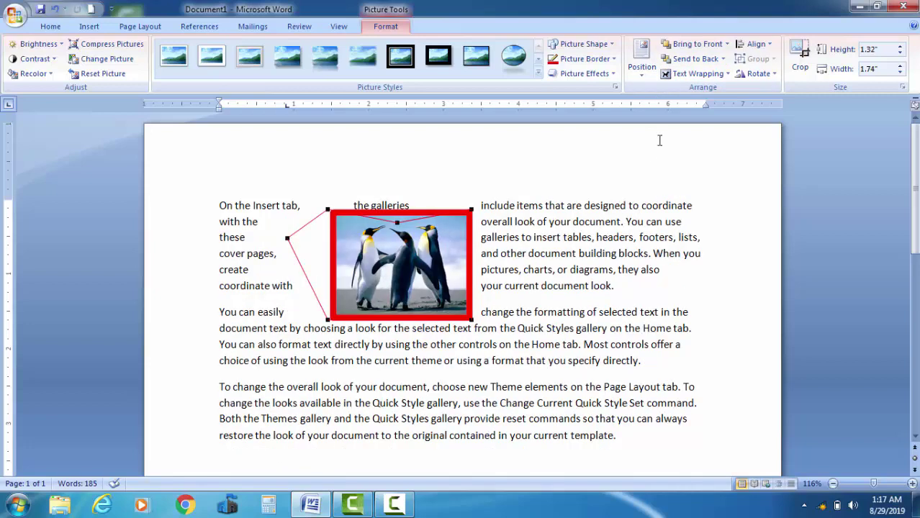
pyautogui.click(697, 74)
pyautogui.click(697, 107)
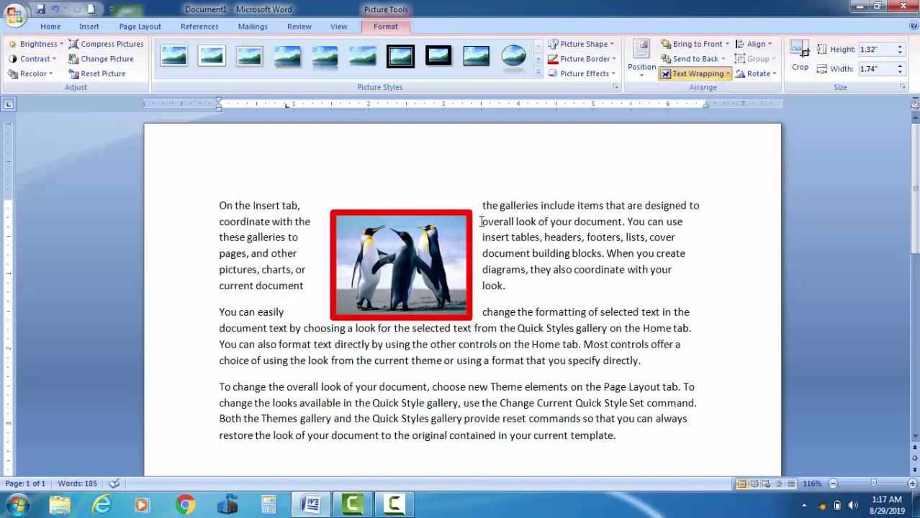
# Browse the Shapes gallery on the Insert ribbon, closing it without adding a shape
pyautogui.click(763, 45)
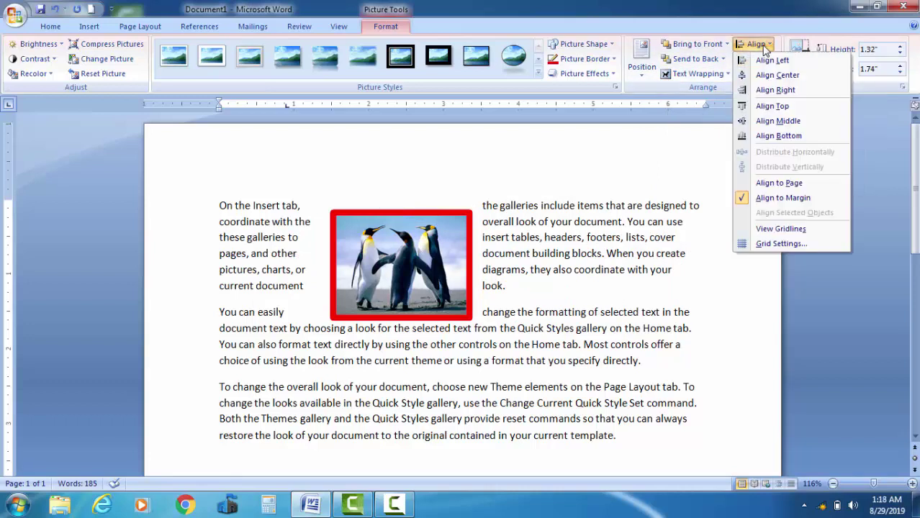
pyautogui.click(89, 27)
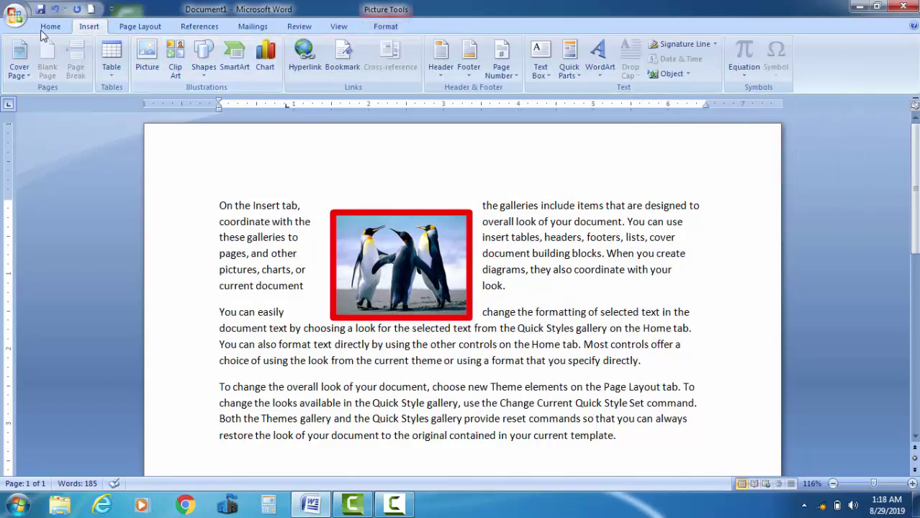
pyautogui.click(388, 26)
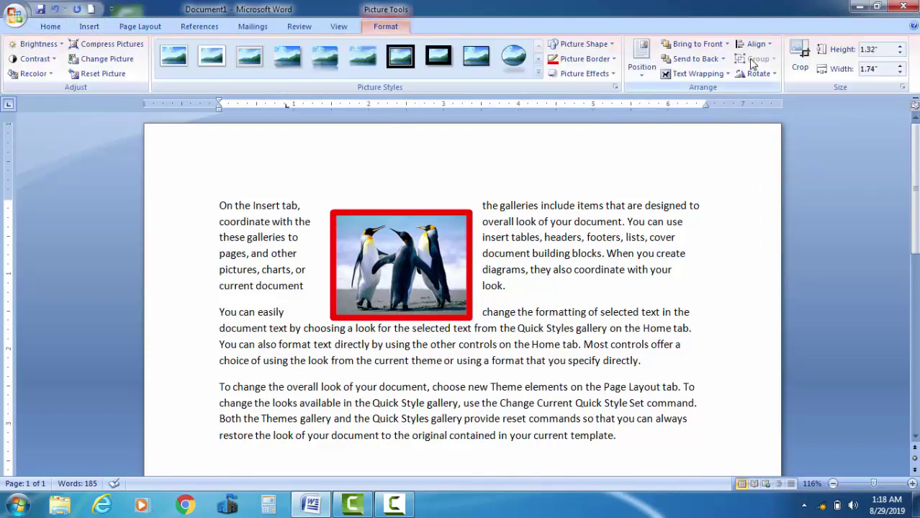
pyautogui.click(89, 26)
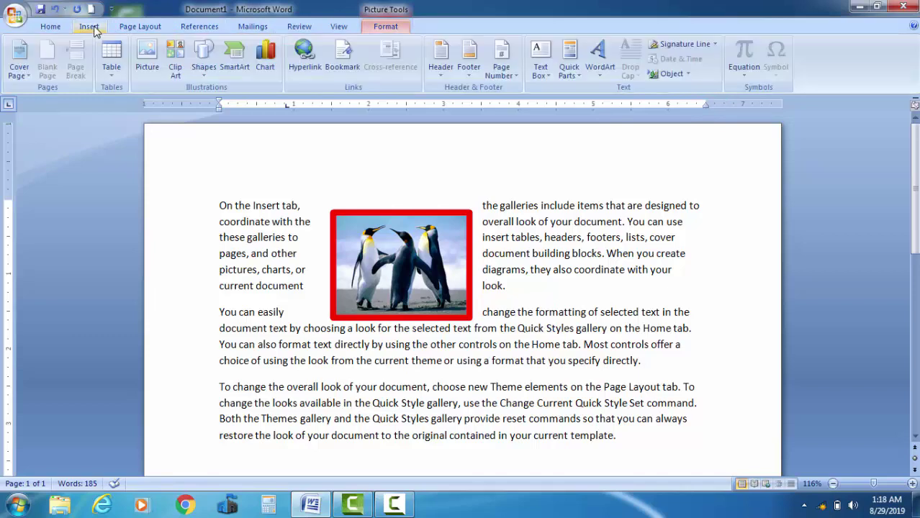
pyautogui.click(206, 78)
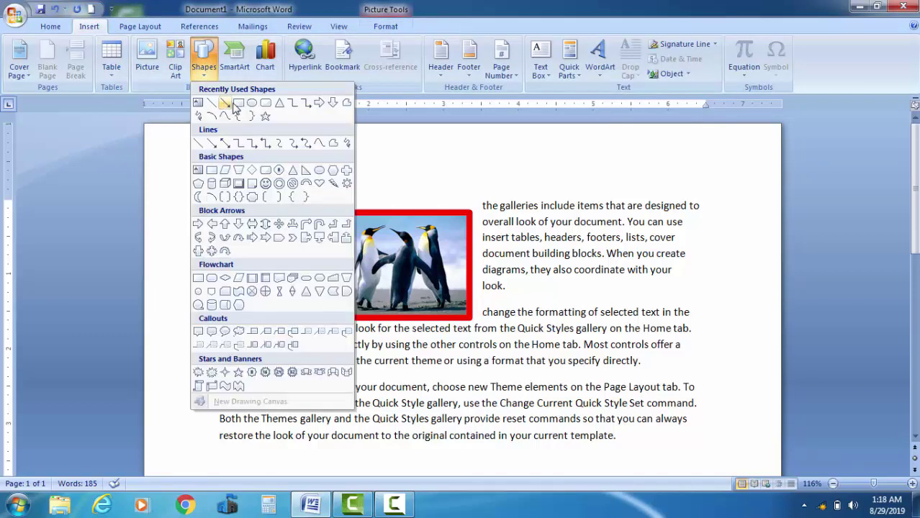
pyautogui.click(425, 254)
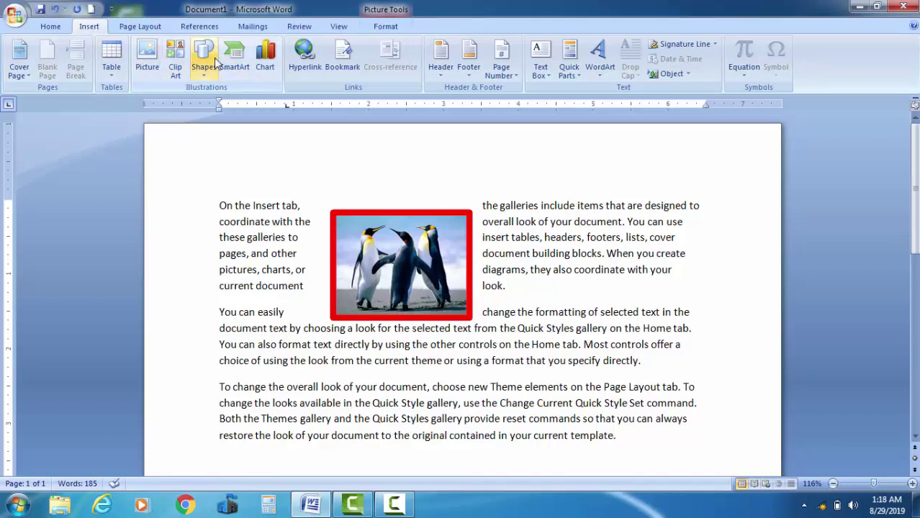
# Check the picture's Rotate choices, then open Insert Picture on the Sample Pictures library
pyautogui.click(385, 26)
pyautogui.click(763, 74)
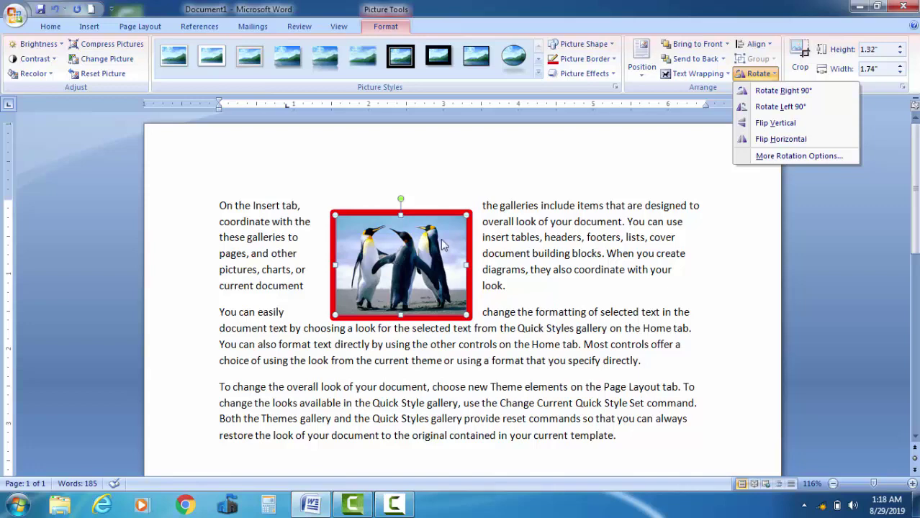
pyautogui.click(95, 29)
pyautogui.click(147, 59)
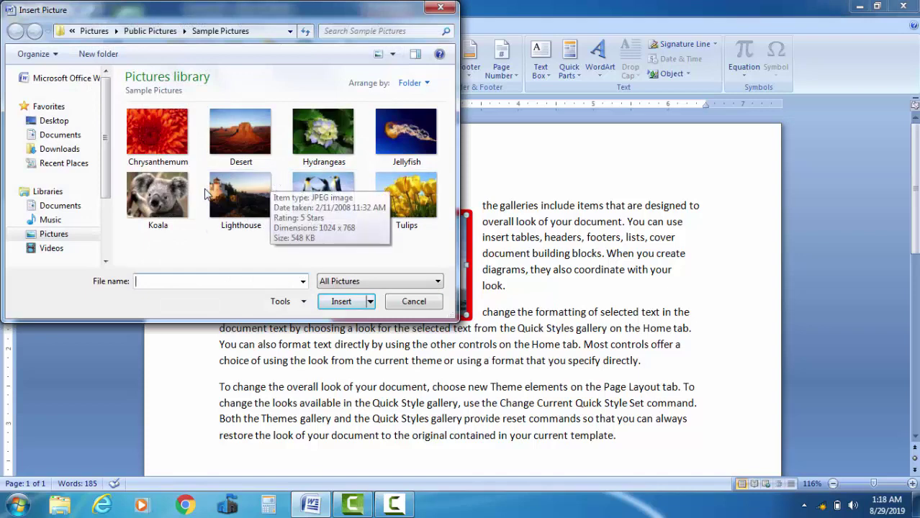
# Insert the Lighthouse sample picture with Square wrapping, resized to 2.23" by 2.98"
pyautogui.doubleClick(246, 189)
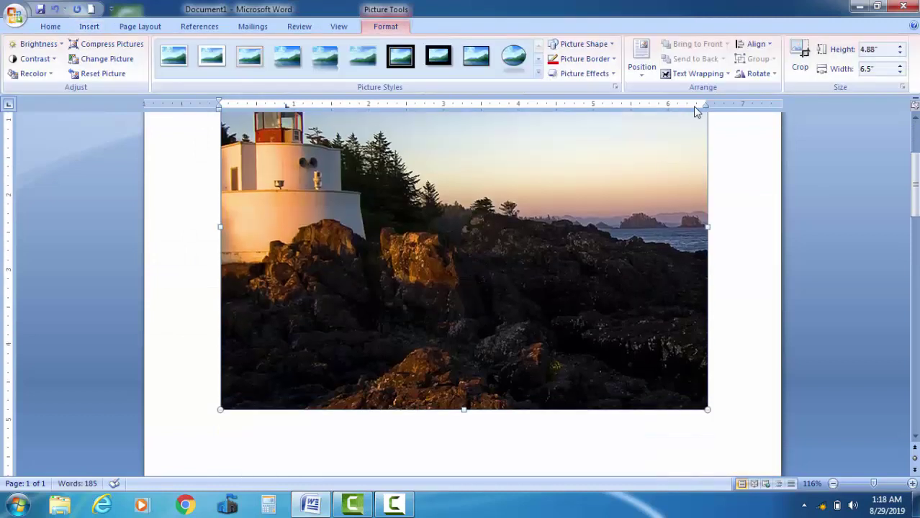
pyautogui.click(697, 74)
pyautogui.press('Return')
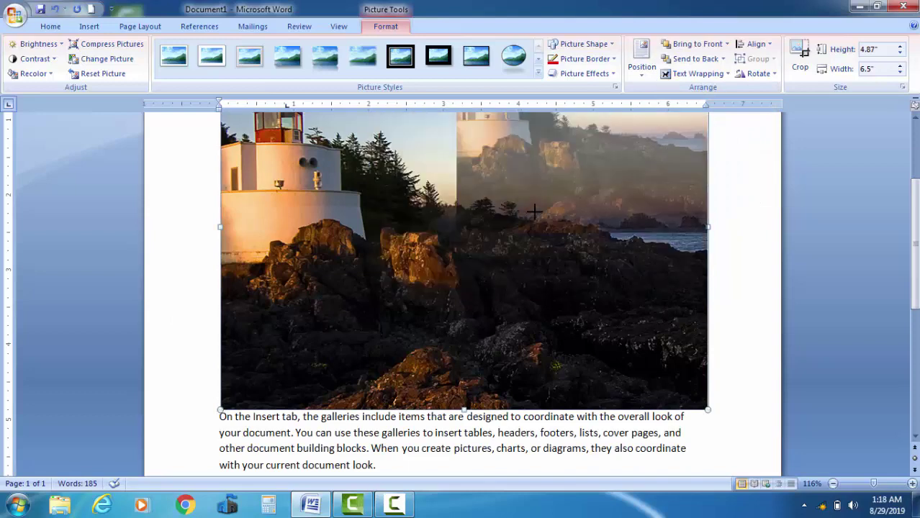
pyautogui.moveTo(481, 246); pyautogui.dragTo(493, 174)
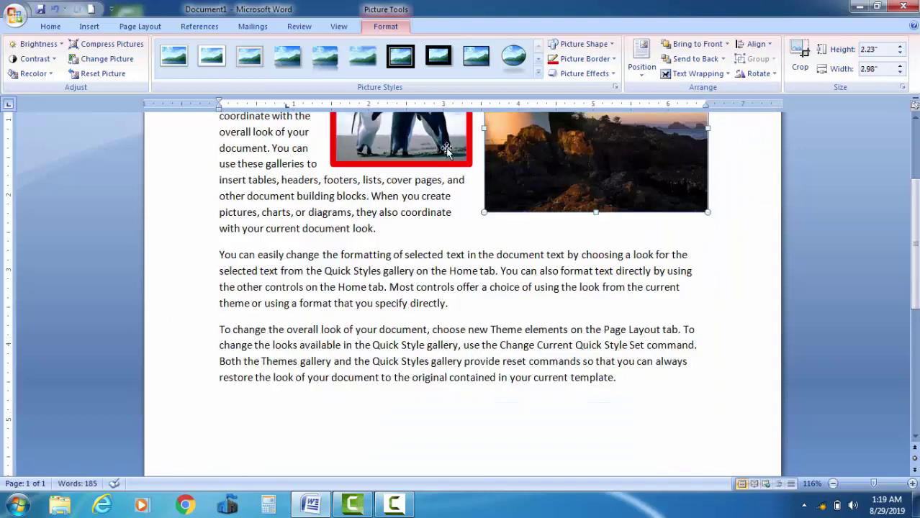
# Move the penguin picture into the last paragraph and Ctrl-drag a lighthouse copy to its left
pyautogui.moveTo(445, 151); pyautogui.dragTo(391, 378)
pyautogui.scroll(4, 527, 223)
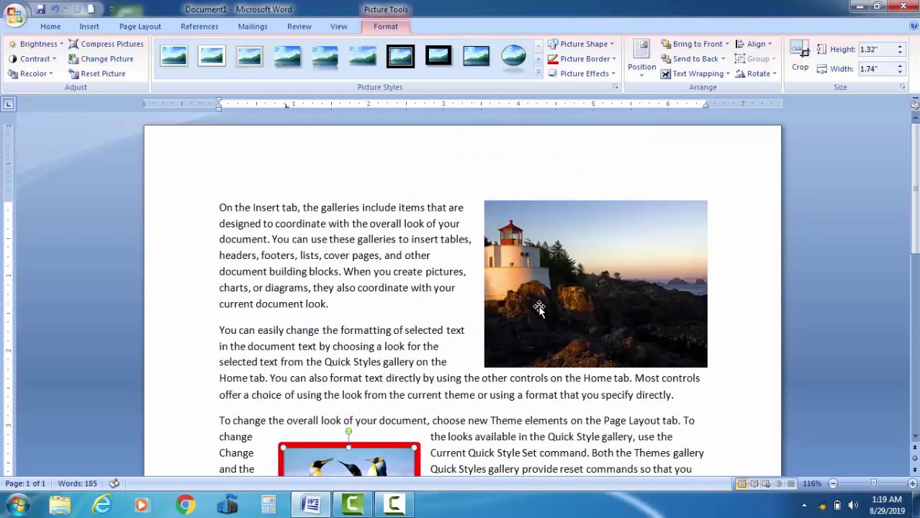
pyautogui.click(575, 289)
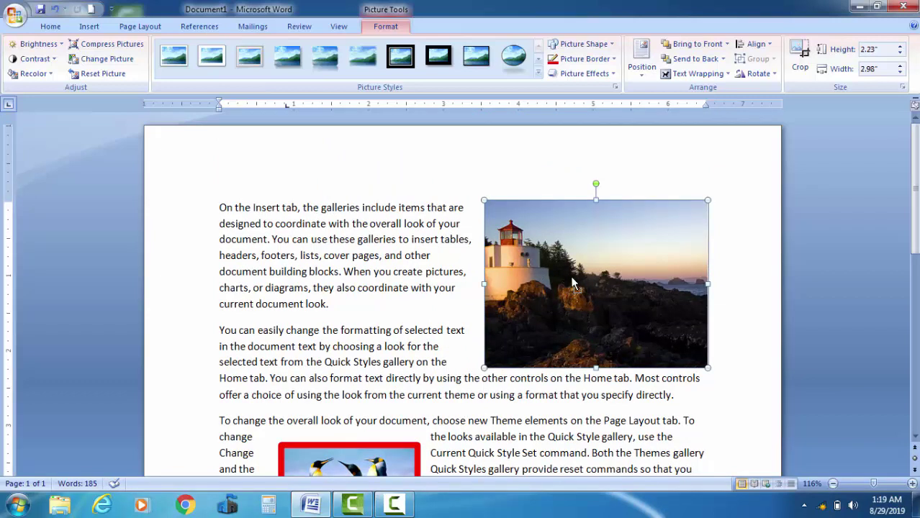
pyautogui.moveTo(574, 283); pyautogui.dragTo(348, 276)
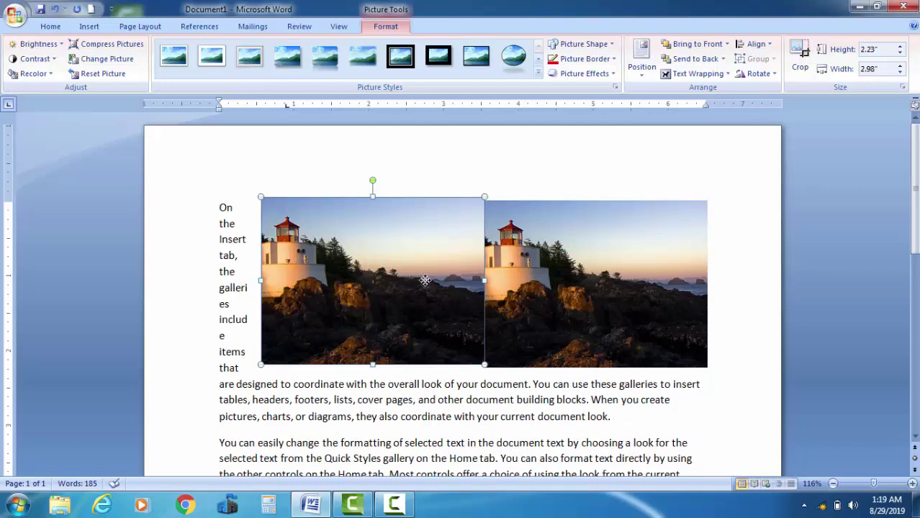
# Flip the left lighthouse copy horizontally and butt it against the original to form a mirrored pair
pyautogui.click(757, 78)
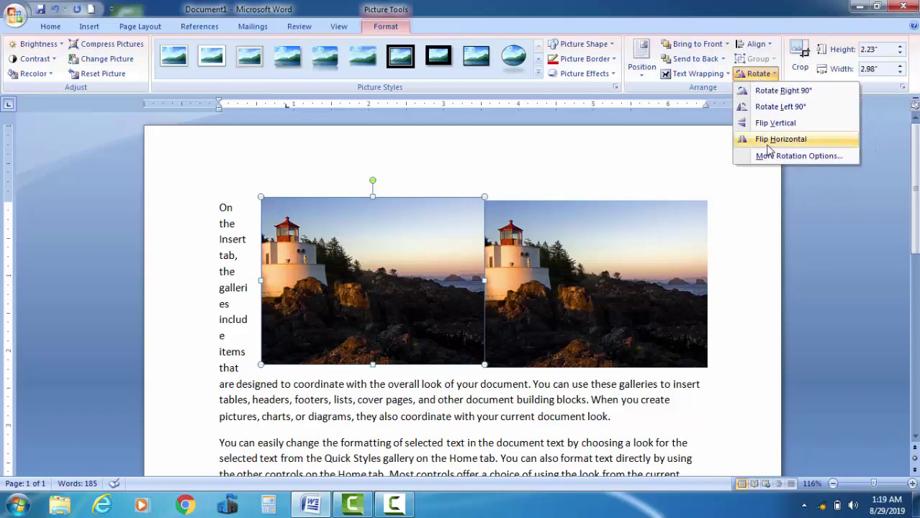
pyautogui.click(767, 144)
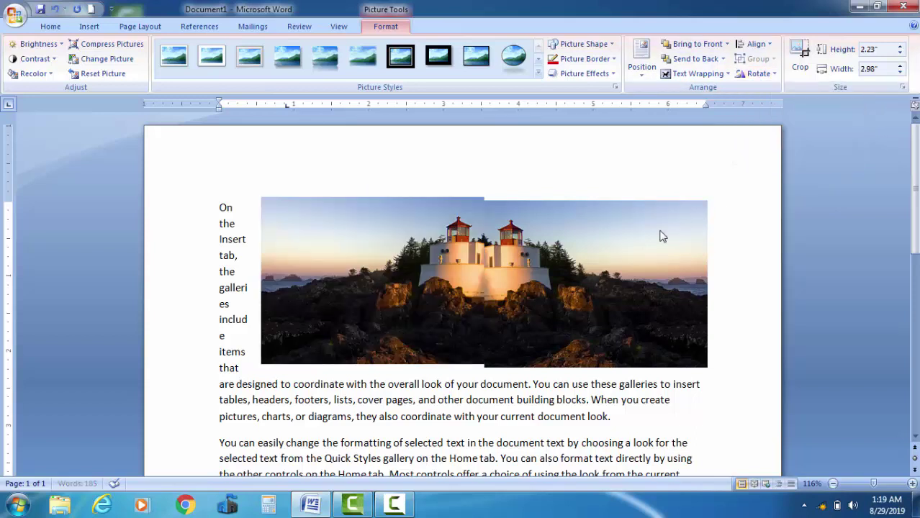
pyautogui.moveTo(449, 231); pyautogui.dragTo(445, 262)
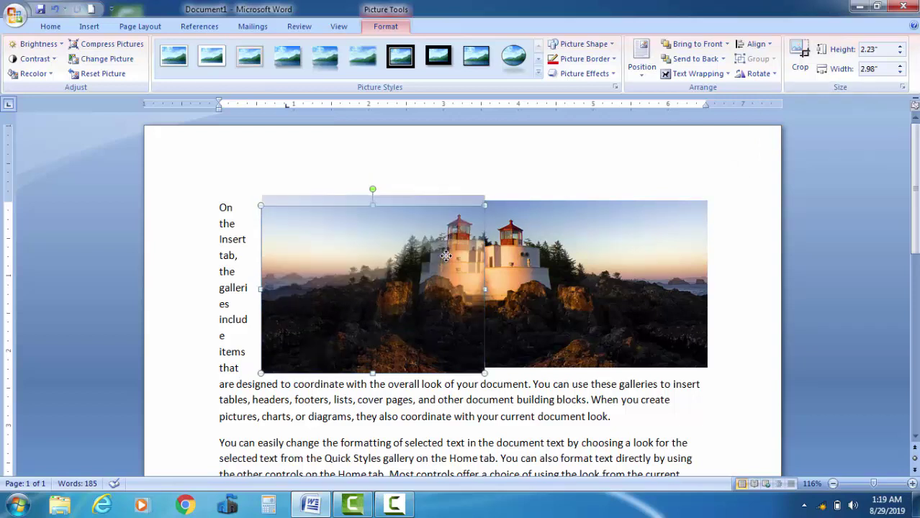
pyautogui.moveTo(542, 224); pyautogui.dragTo(543, 223)
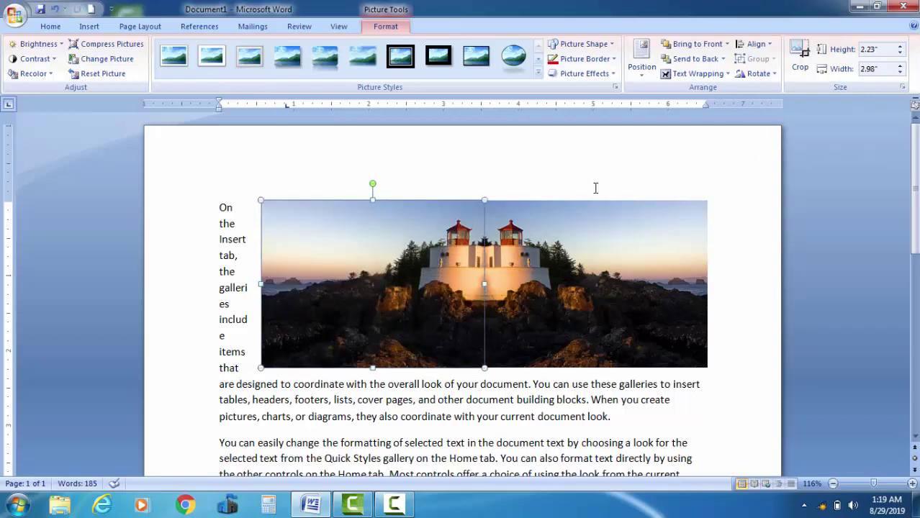
pyautogui.click(596, 188)
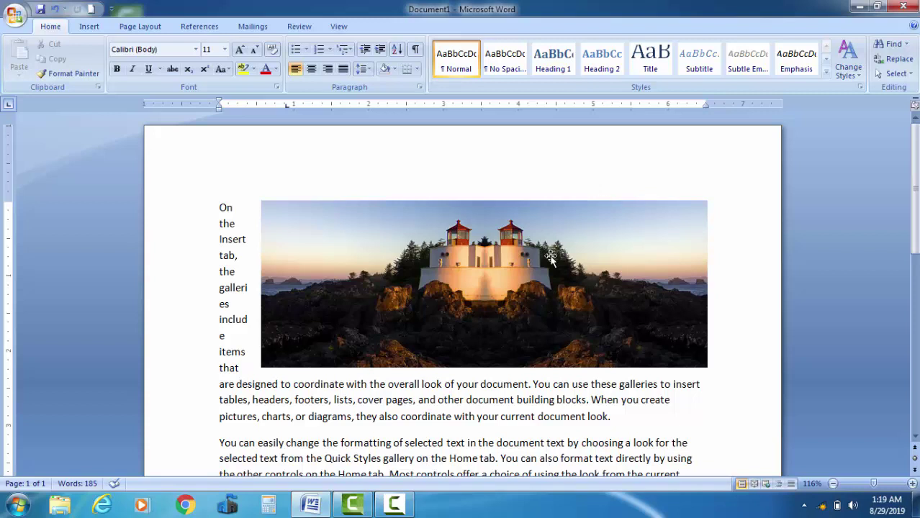
# Delete the right-hand lighthouse picture, leaving the single remaining lighthouse photo selected
pyautogui.click(400, 508)
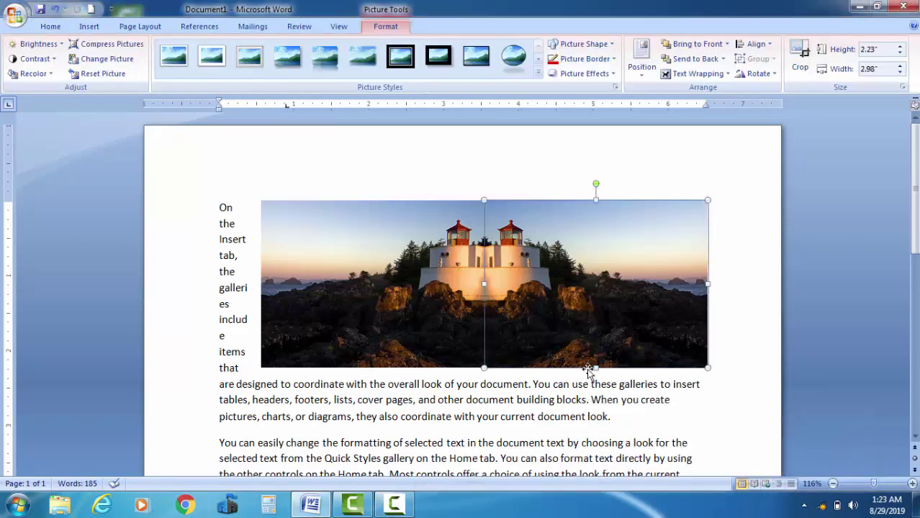
pyautogui.click(427, 323)
pyautogui.click(595, 313)
pyautogui.press('Delete')
pyautogui.click(439, 260)
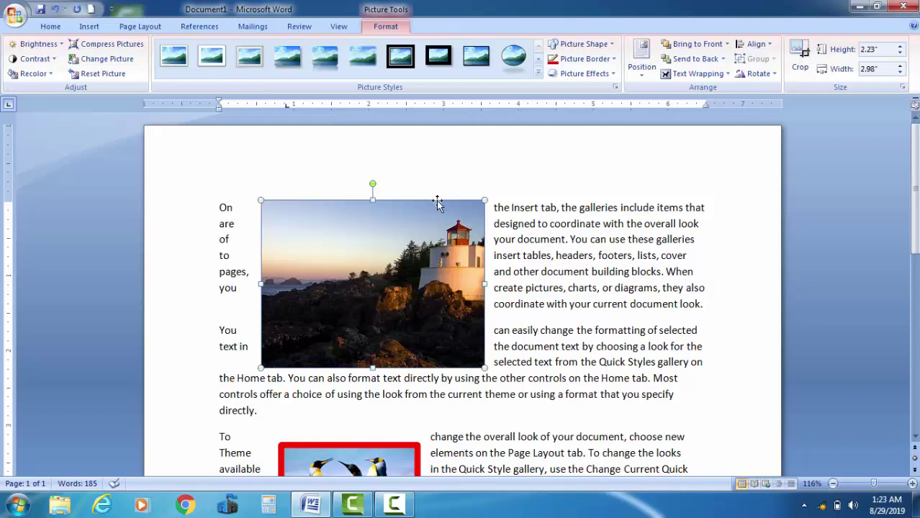
# Crop the lighthouse picture's sides inward to a narrow strip around the tower
pyautogui.click(799, 57)
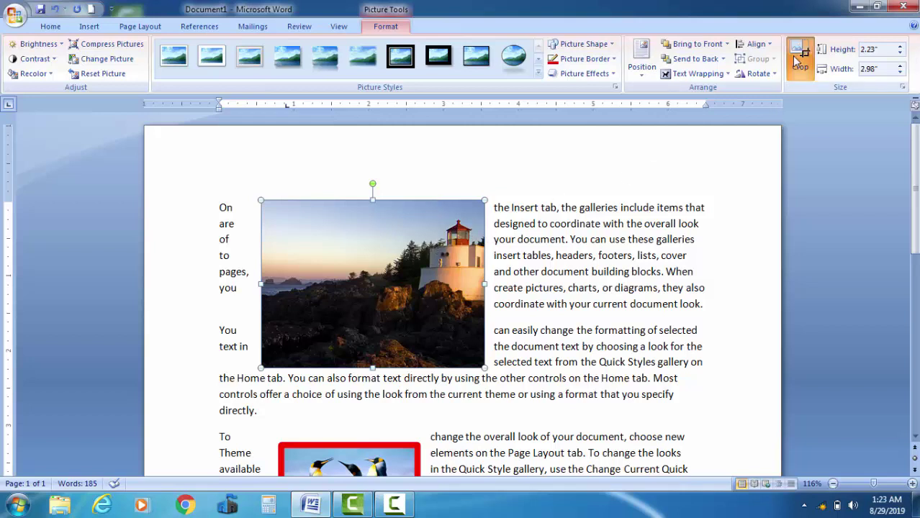
pyautogui.click(623, 109)
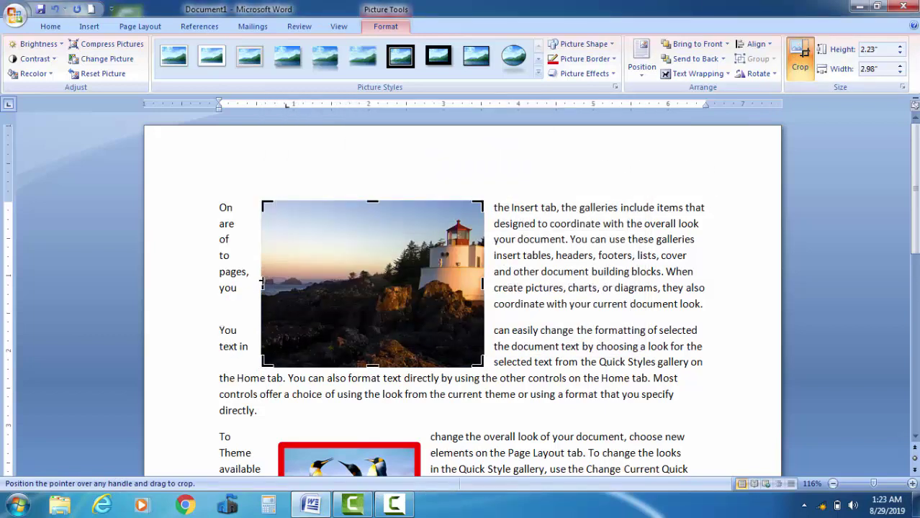
pyautogui.moveTo(262, 284); pyautogui.dragTo(395, 284)
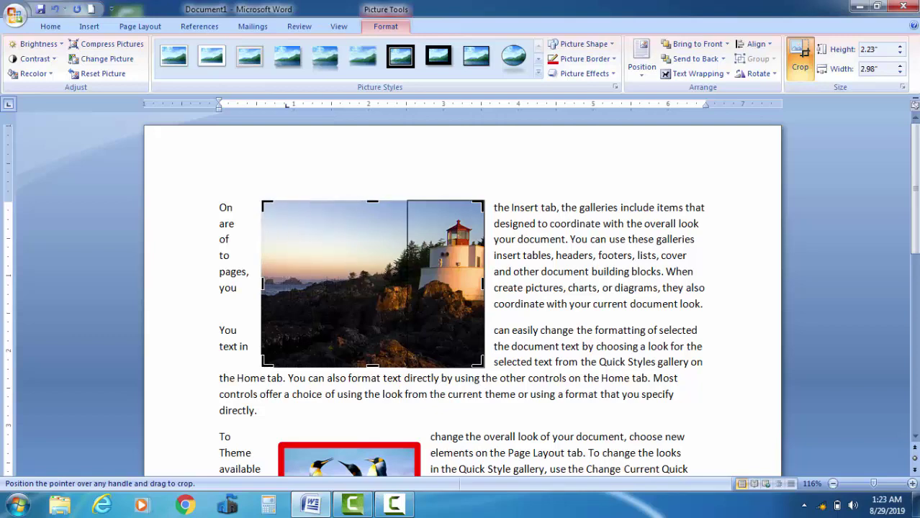
pyautogui.moveTo(394, 284); pyautogui.dragTo(448, 305)
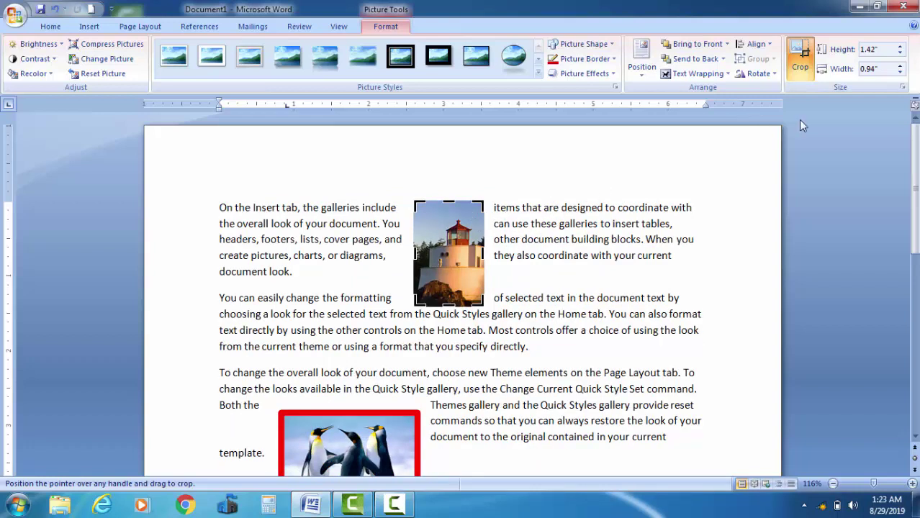
pyautogui.click(799, 61)
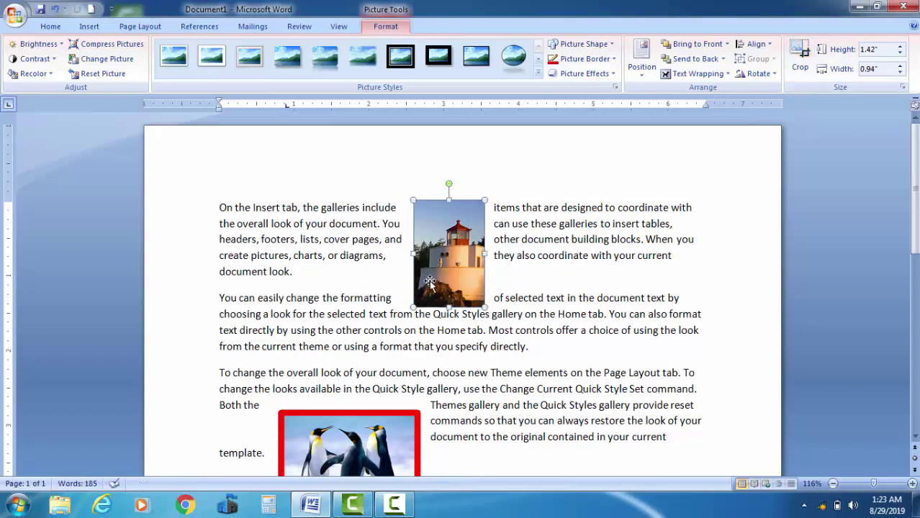
pyautogui.click(503, 266)
pyautogui.click(445, 267)
# Raise the cropped lighthouse picture's height to about 1.9 inches
pyautogui.click(899, 47)
pyautogui.click(899, 46)
pyautogui.click(899, 47)
pyautogui.click(899, 46)
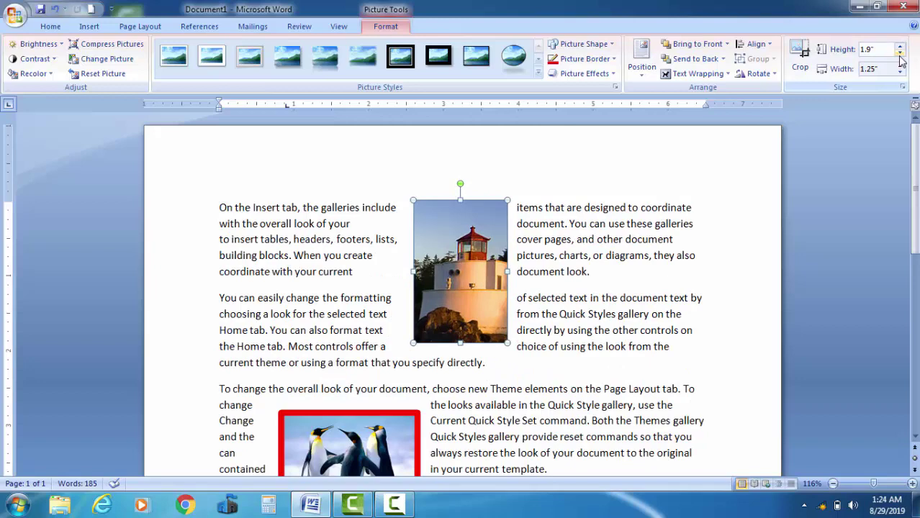
# Resize the lighthouse picture to 2" high by 2.02" wide and shift it slightly up and left
pyautogui.click(898, 71)
pyautogui.click(899, 72)
pyautogui.click(899, 65)
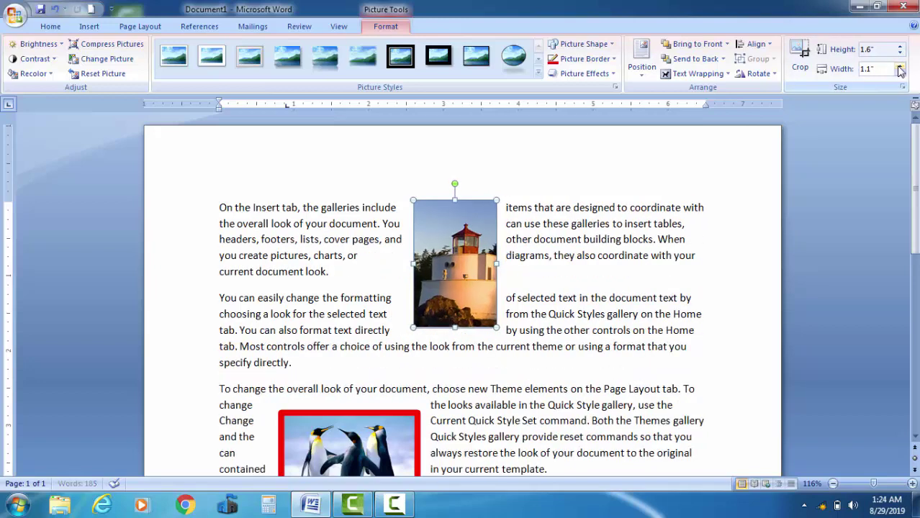
pyautogui.click(899, 65)
pyautogui.click(899, 65)
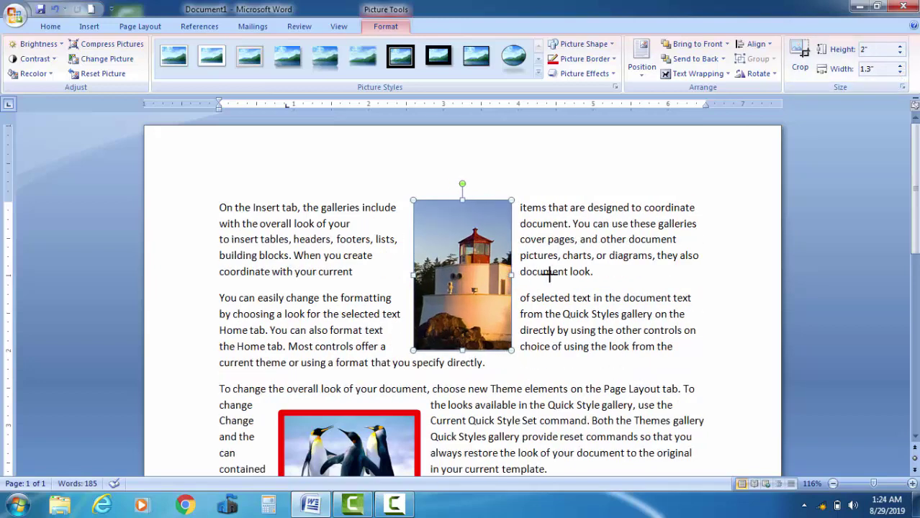
pyautogui.moveTo(548, 273); pyautogui.dragTo(566, 275)
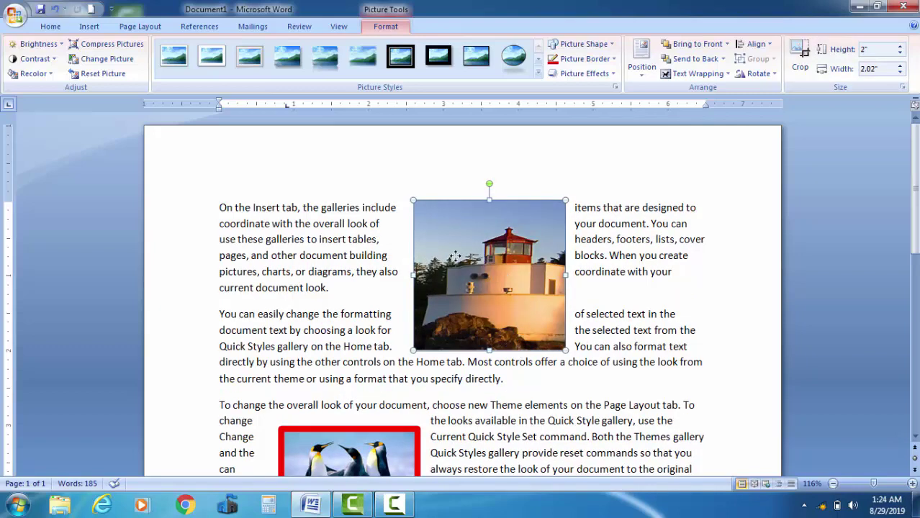
pyautogui.moveTo(456, 257); pyautogui.dragTo(431, 250)
pyautogui.click(401, 506)
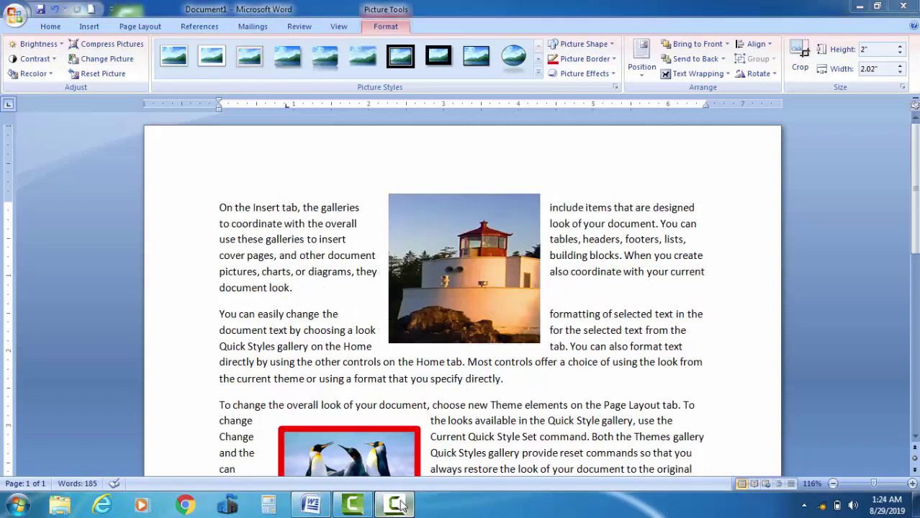
pyautogui.click(877, 434)
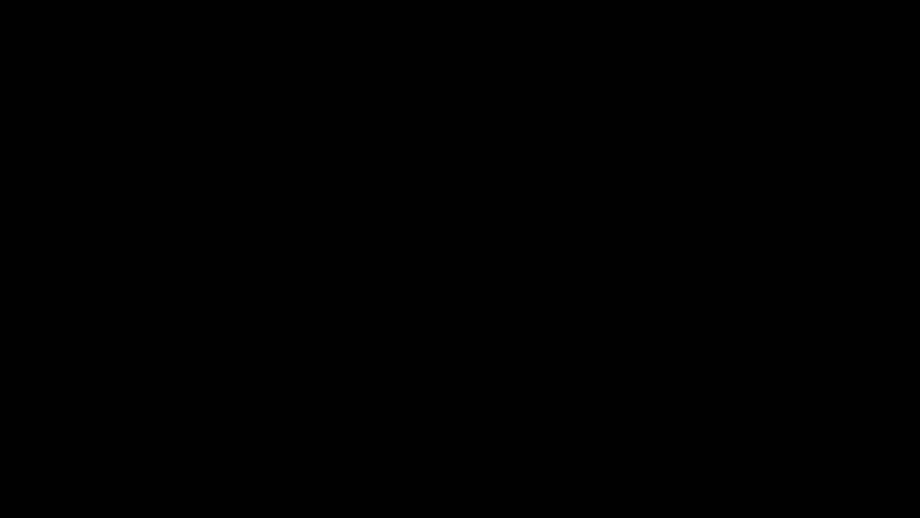